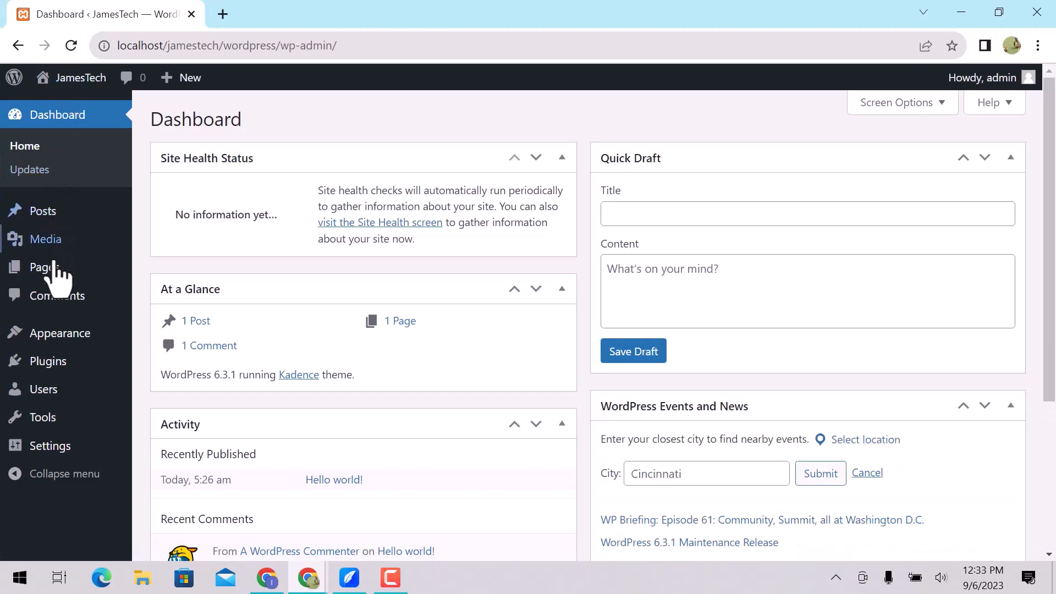
Create a new navigation menu named Main Menu.
{"action": "mouse_move", "coordinate": [52, 335]}
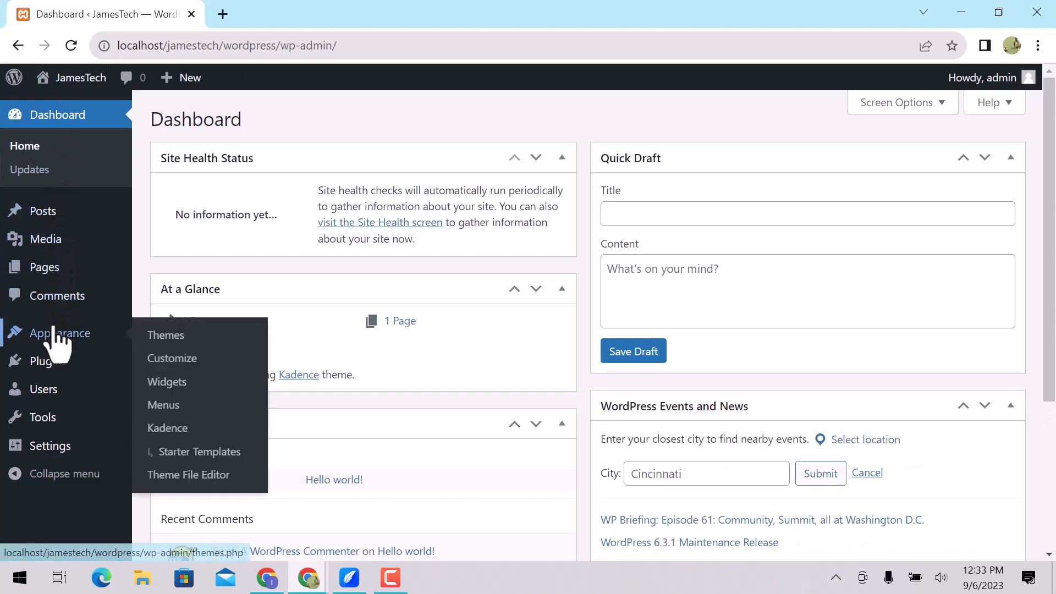
{"action": "left_click", "coordinate": [189, 408]}
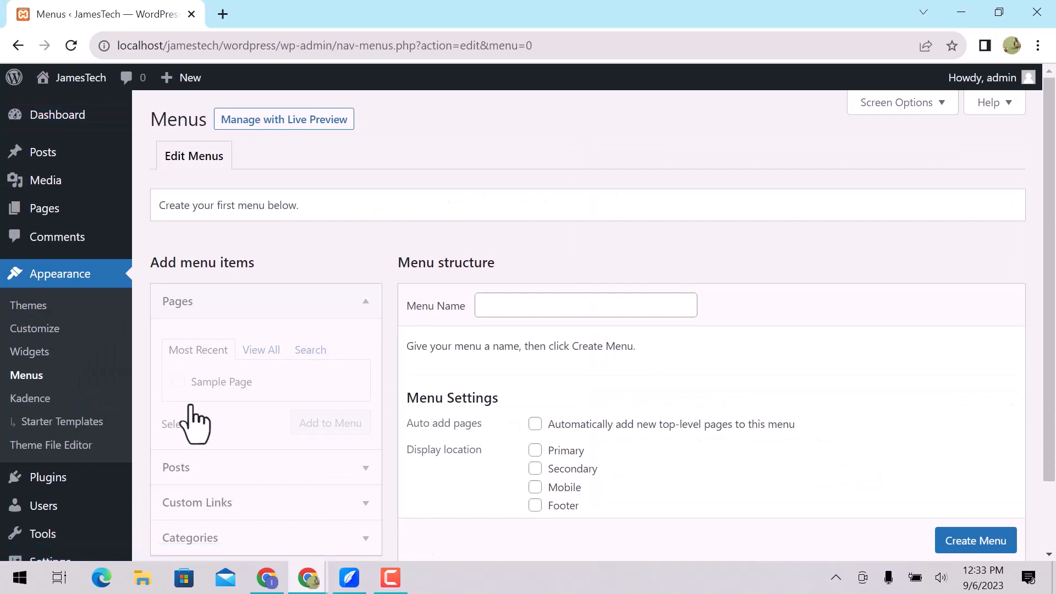
{"action": "left_click", "coordinate": [563, 305]}
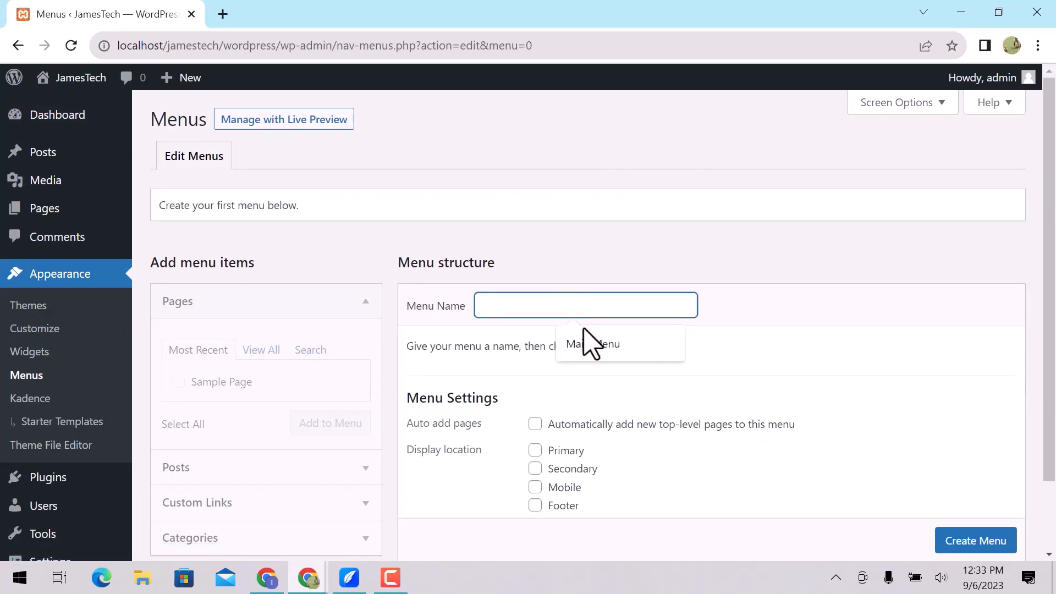
{"action": "left_click", "coordinate": [591, 343]}
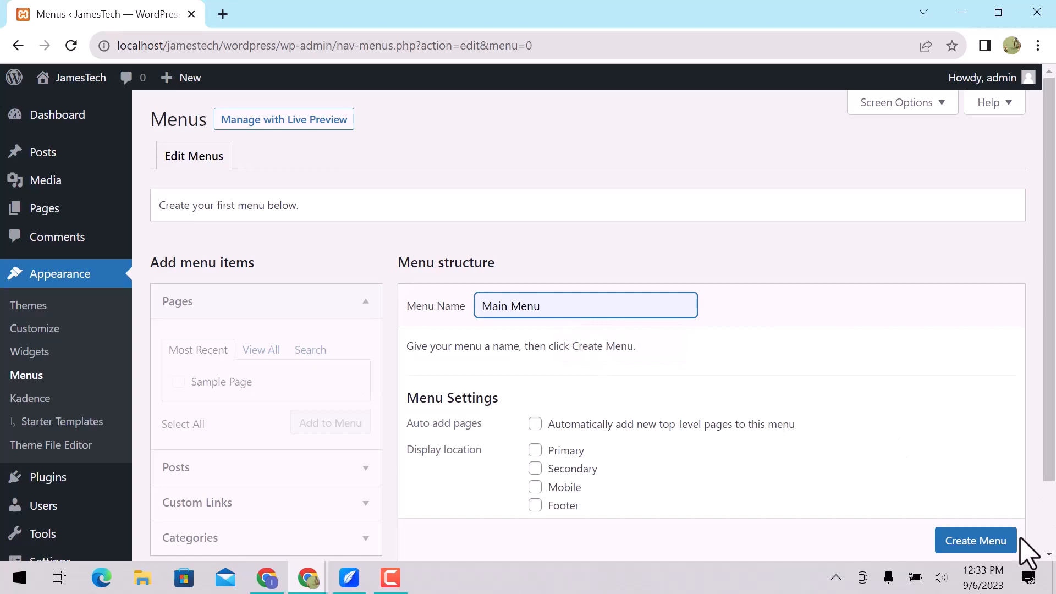
{"action": "scroll", "coordinate": [1001, 545], "scroll_direction": "down", "scroll_amount": 1}
{"action": "left_click", "coordinate": [979, 509]}
{"action": "left_click", "coordinate": [982, 510]}
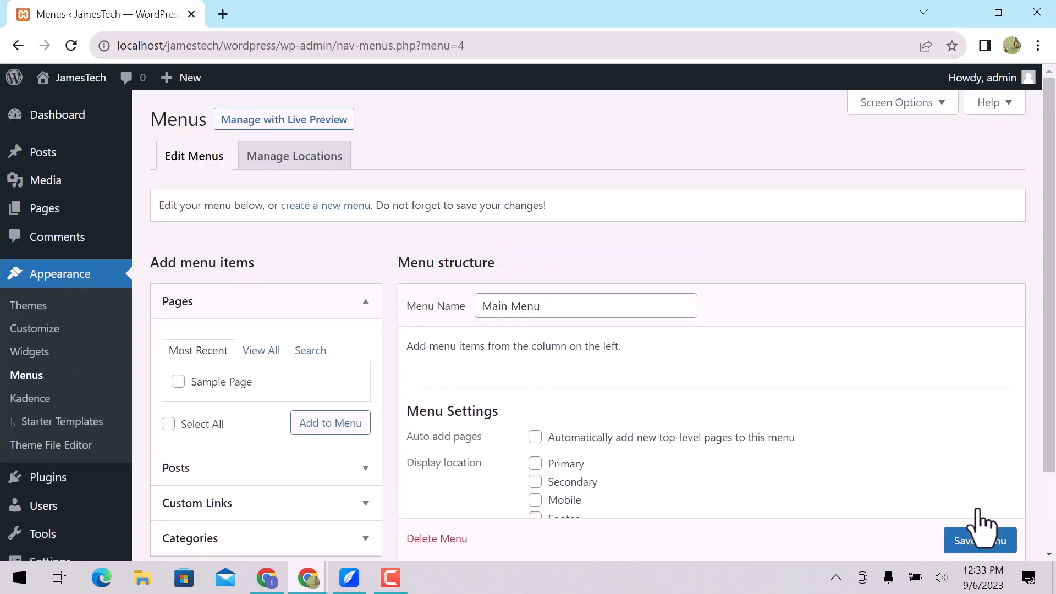
Add a custom link with the text Home and the URL # to Main Menu.
{"action": "scroll", "coordinate": [446, 432], "scroll_direction": "down", "scroll_amount": 2}
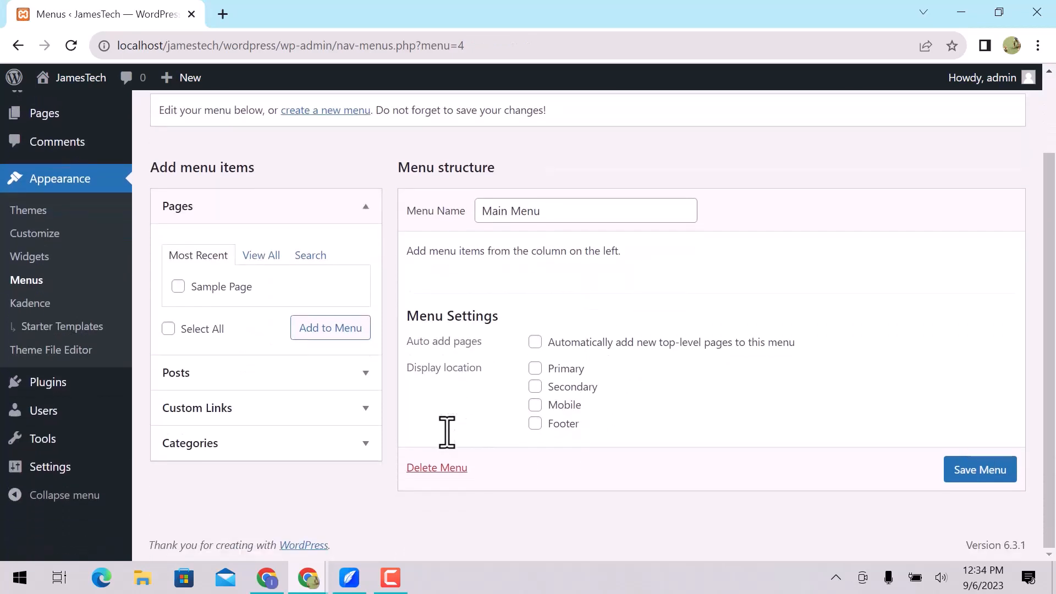
{"action": "left_click", "coordinate": [330, 409]}
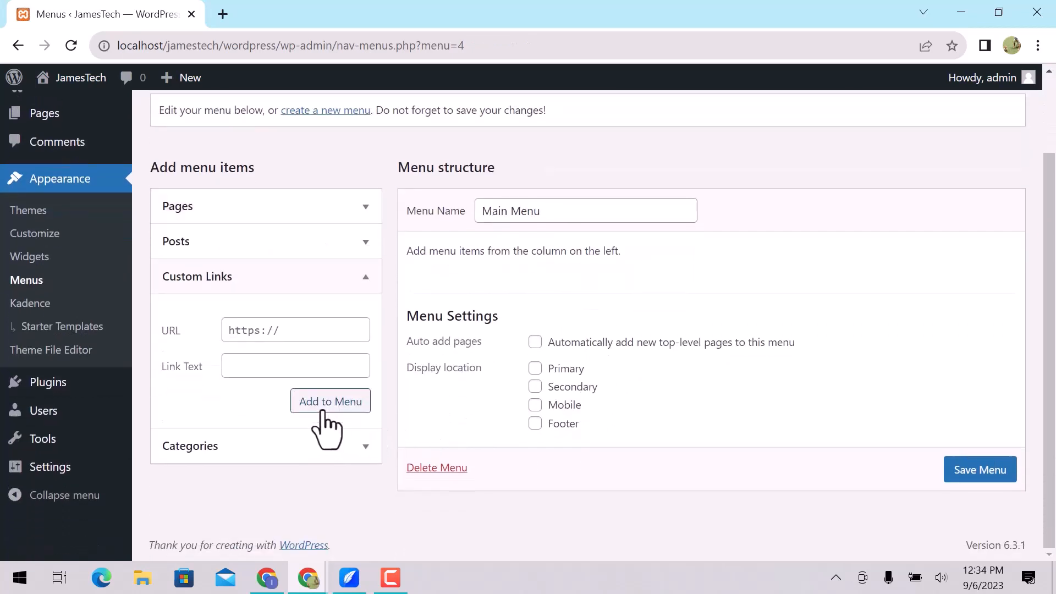
{"action": "triple_click", "coordinate": [325, 337]}
{"action": "type", "text": "#"}
{"action": "left_click", "coordinate": [336, 366]}
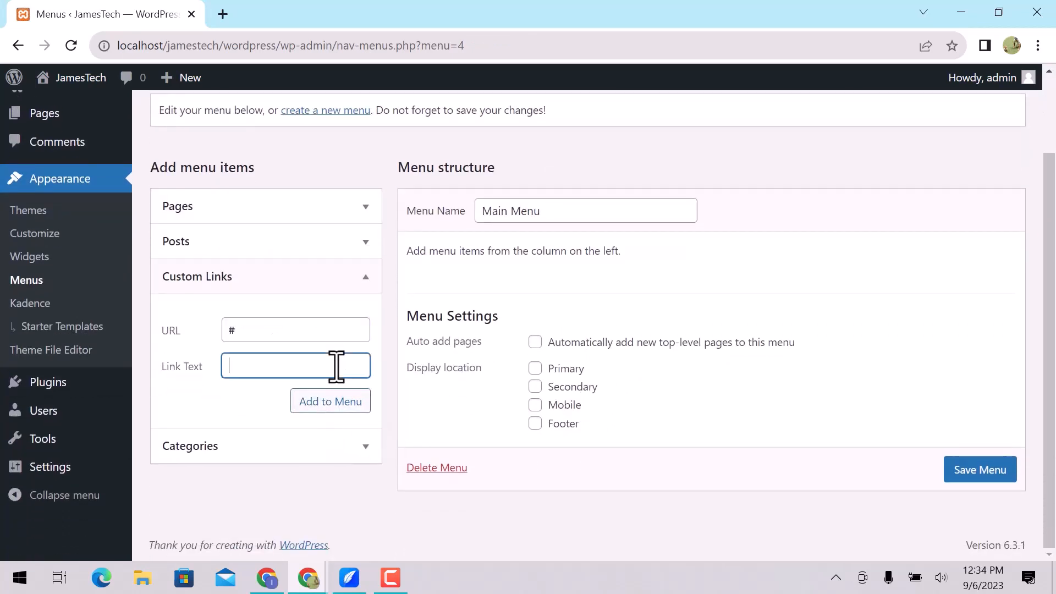
{"action": "type", "text": "Home"}
{"action": "left_click", "coordinate": [340, 405]}
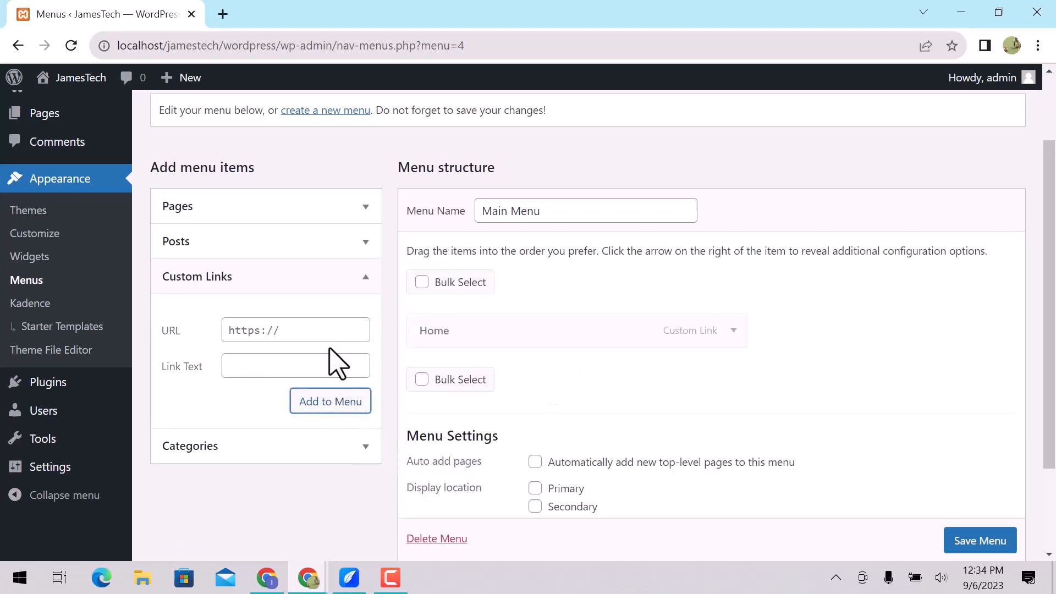
Add a custom link with the text About Us and the URL # to the menu.
{"action": "left_click", "coordinate": [332, 330]}
{"action": "key", "text": "ctrl+a"}
{"action": "type", "text": "#"}
{"action": "left_click", "coordinate": [344, 366]}
{"action": "type", "text": "About"}
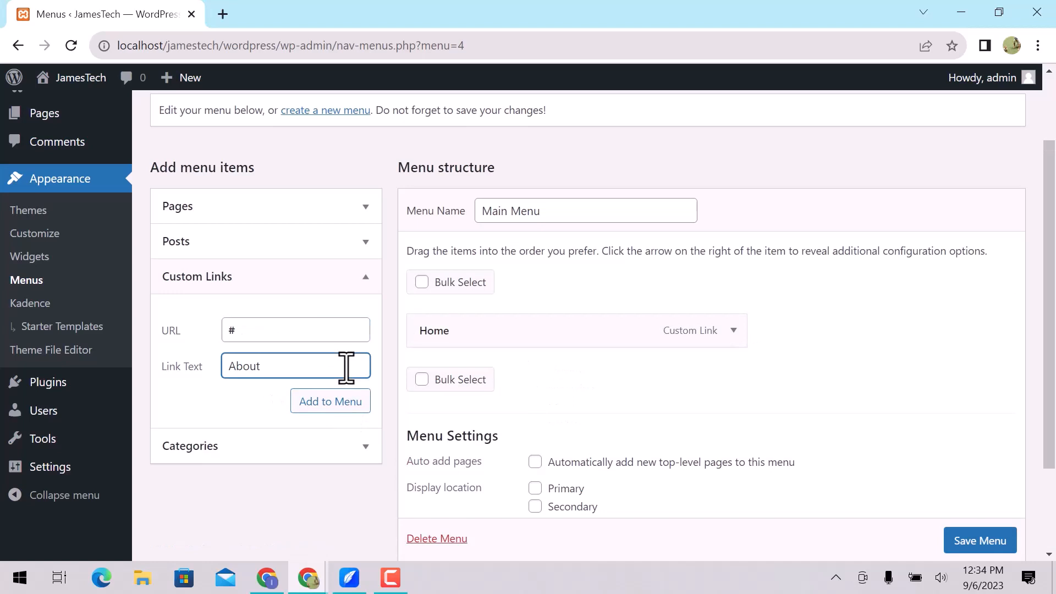
{"action": "type", "text": " Us"}
{"action": "left_click", "coordinate": [349, 401]}
Add a custom link with the text Contact Us and the URL # to the menu.
{"action": "left_click", "coordinate": [332, 332]}
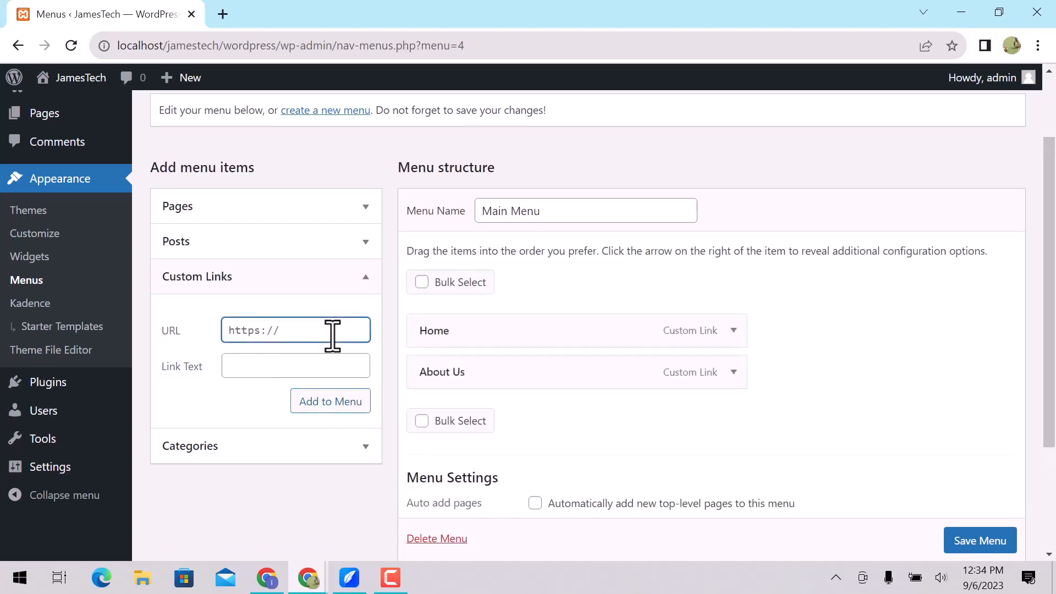
{"action": "key", "text": "ctrl+a"}
{"action": "type", "text": "#"}
{"action": "key", "text": "Tab"}
{"action": "type", "text": "Contact Us"}
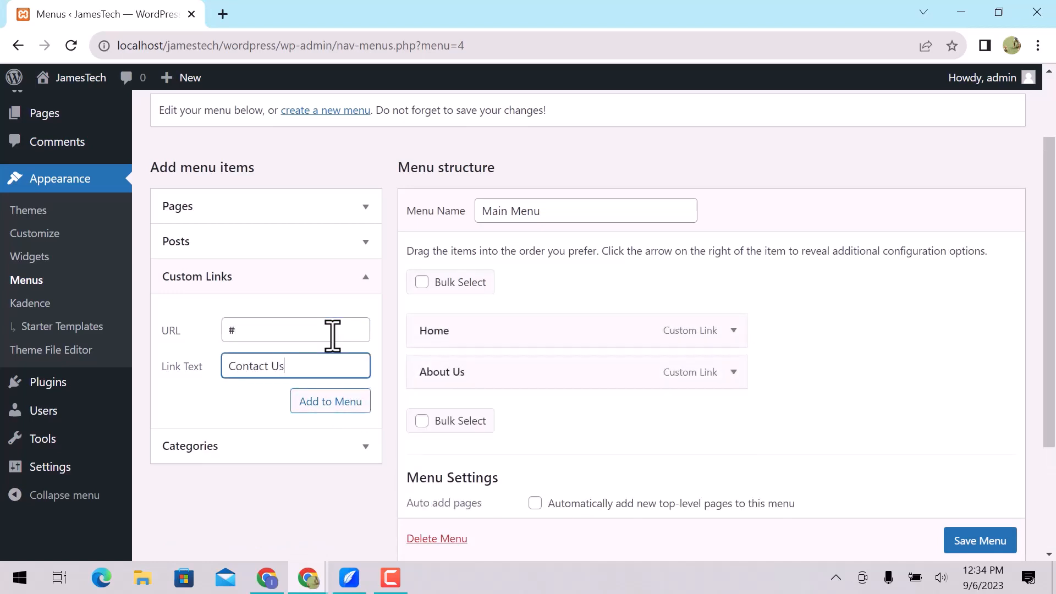
{"action": "left_click", "coordinate": [341, 404]}
Add a custom link with the text Blogs and the URL # to the menu, and save the menu.
{"action": "left_click", "coordinate": [295, 330]}
{"action": "key", "text": "ctrl+a"}
{"action": "type", "text": "#"}
{"action": "left_click", "coordinate": [317, 366]}
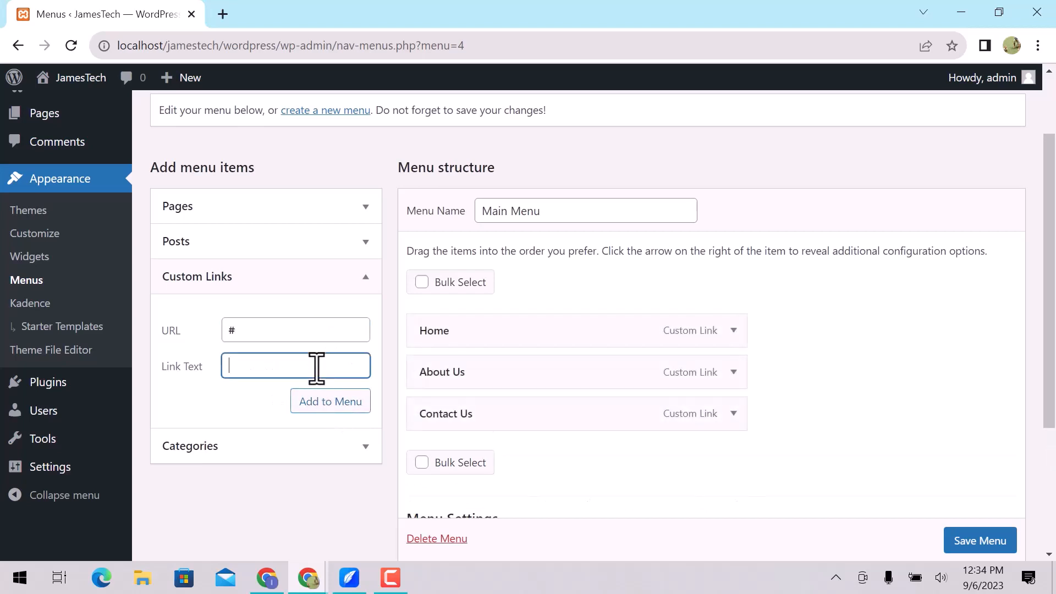
{"action": "type", "text": "Blogs"}
{"action": "left_click", "coordinate": [340, 401]}
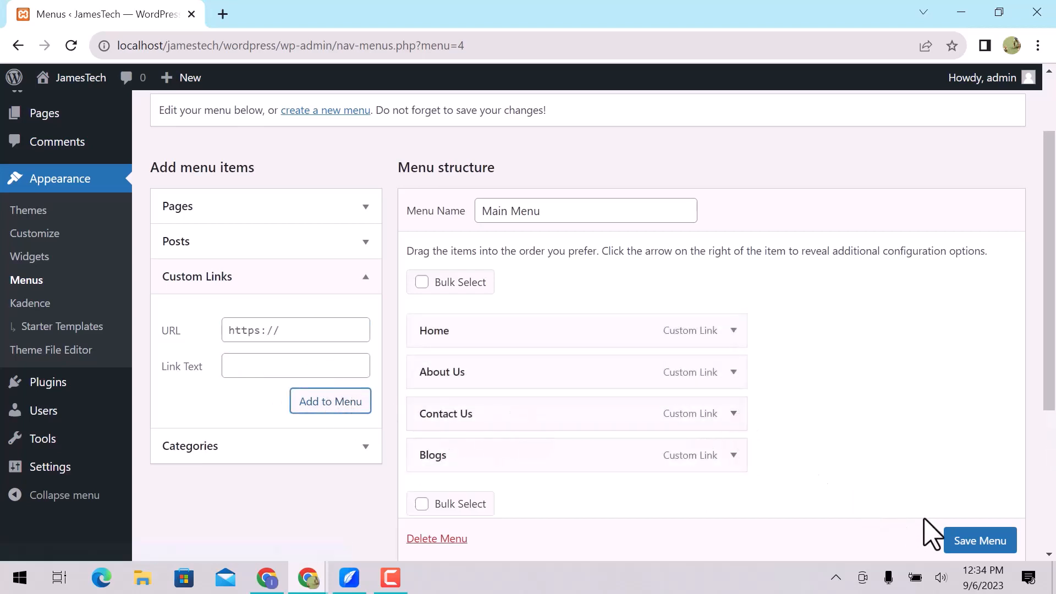
{"action": "left_click", "coordinate": [954, 542]}
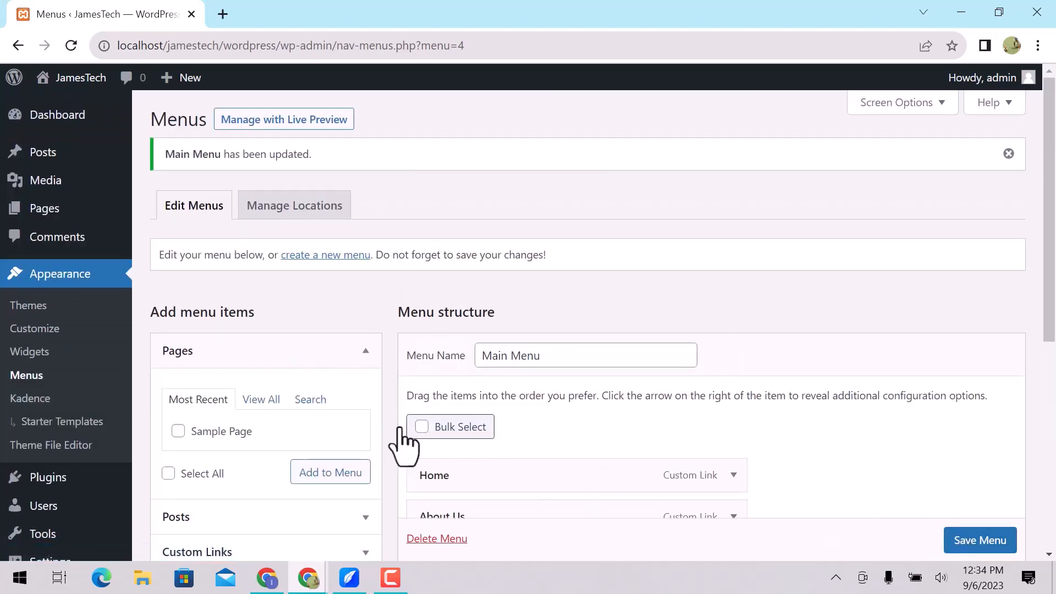
Open the theme's footer for customizing and place Widget 1 in the first column of the footer's top row.
{"action": "left_click", "coordinate": [62, 329]}
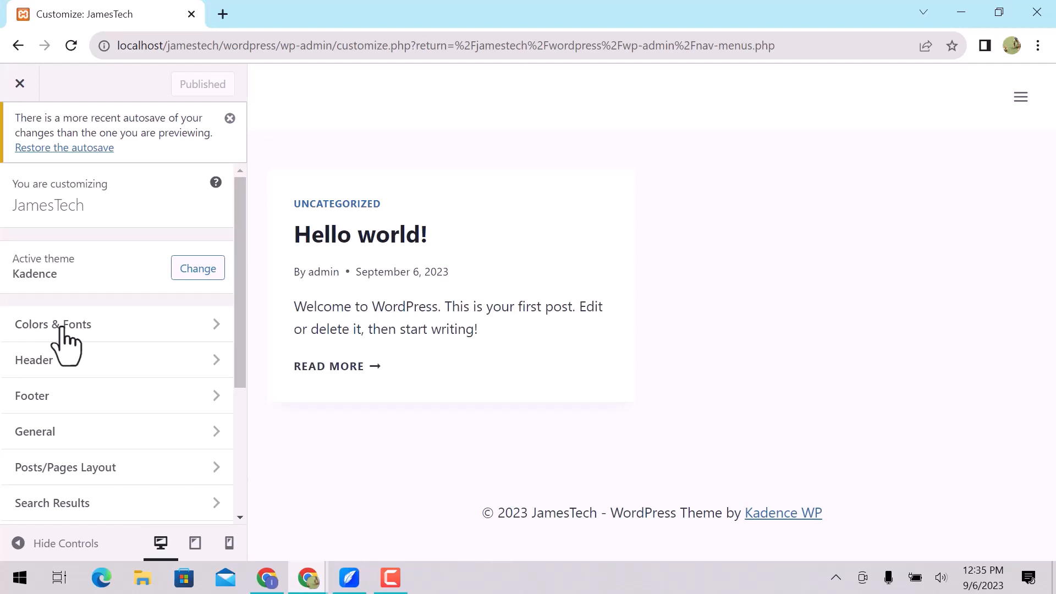
{"action": "left_click", "coordinate": [67, 400]}
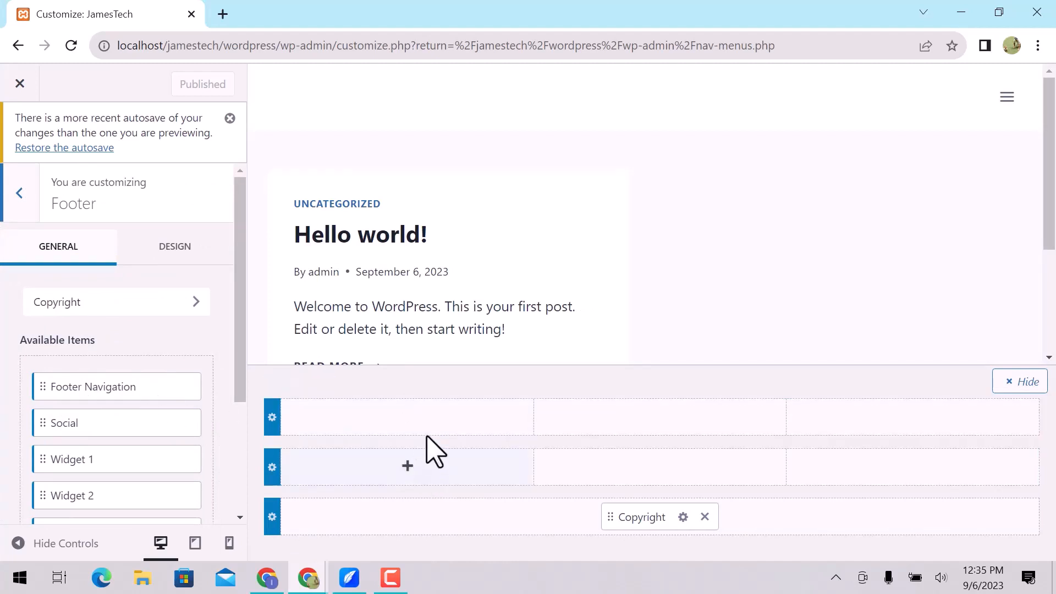
{"action": "left_click", "coordinate": [408, 417]}
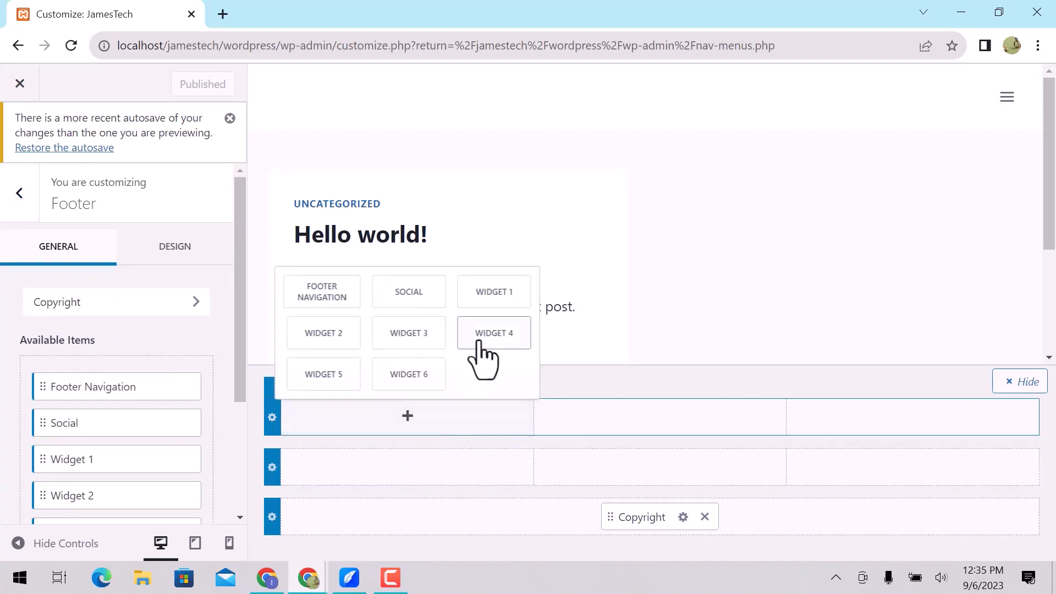
{"action": "left_click", "coordinate": [505, 292]}
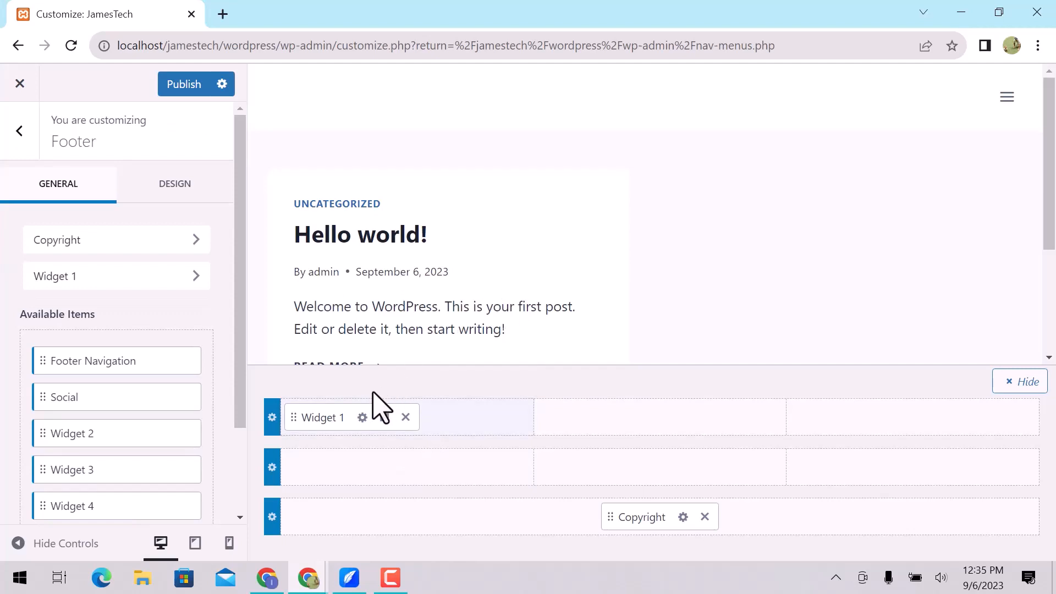
Add a heading block with the text About Us to the footer's Widget 1.
{"action": "left_click", "coordinate": [362, 418]}
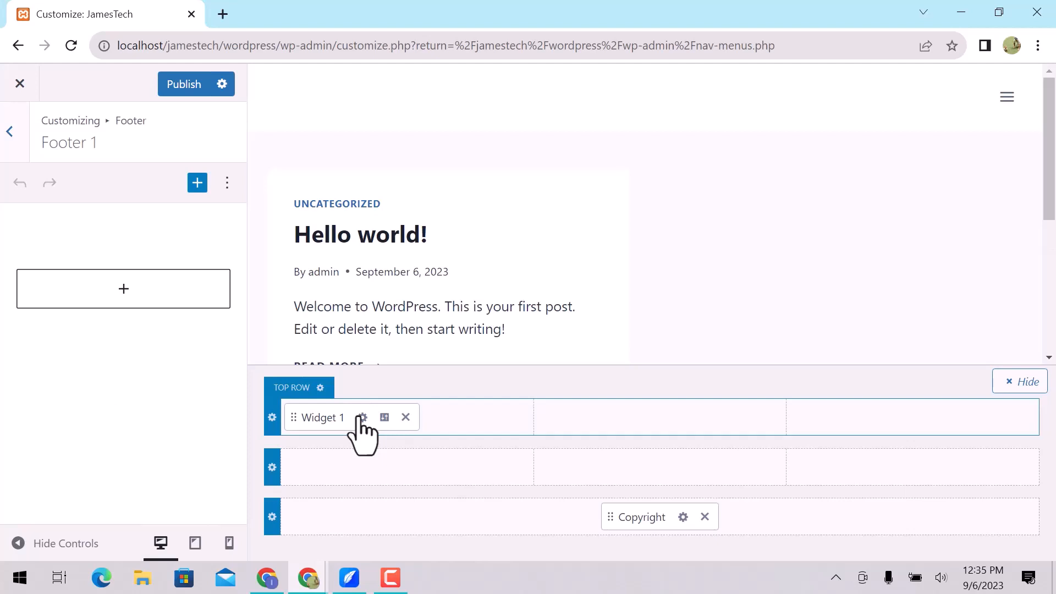
{"action": "left_click", "coordinate": [149, 287]}
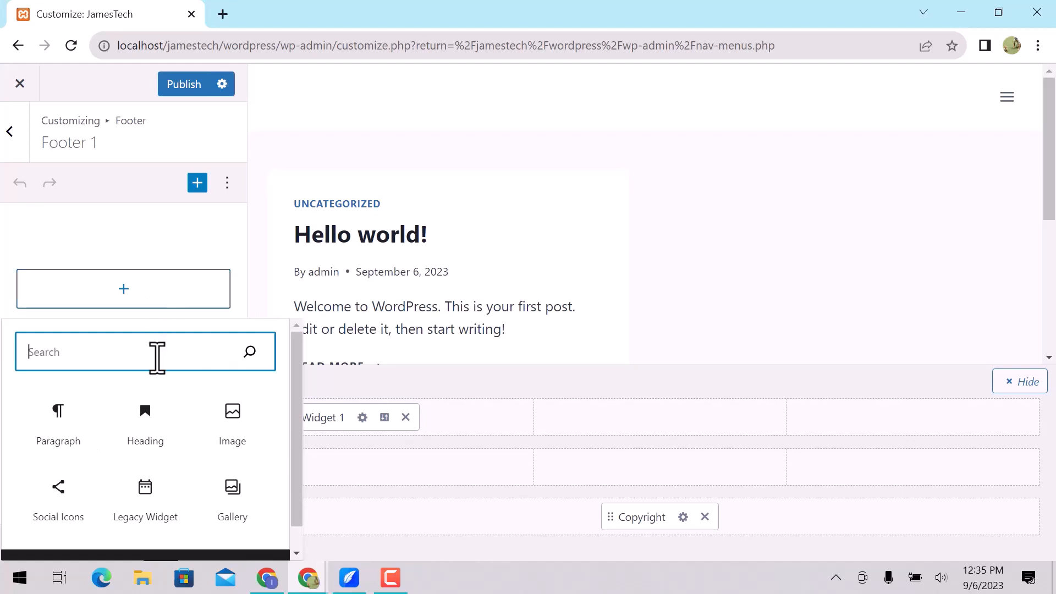
{"action": "left_click", "coordinate": [158, 429]}
{"action": "left_click", "coordinate": [155, 417]}
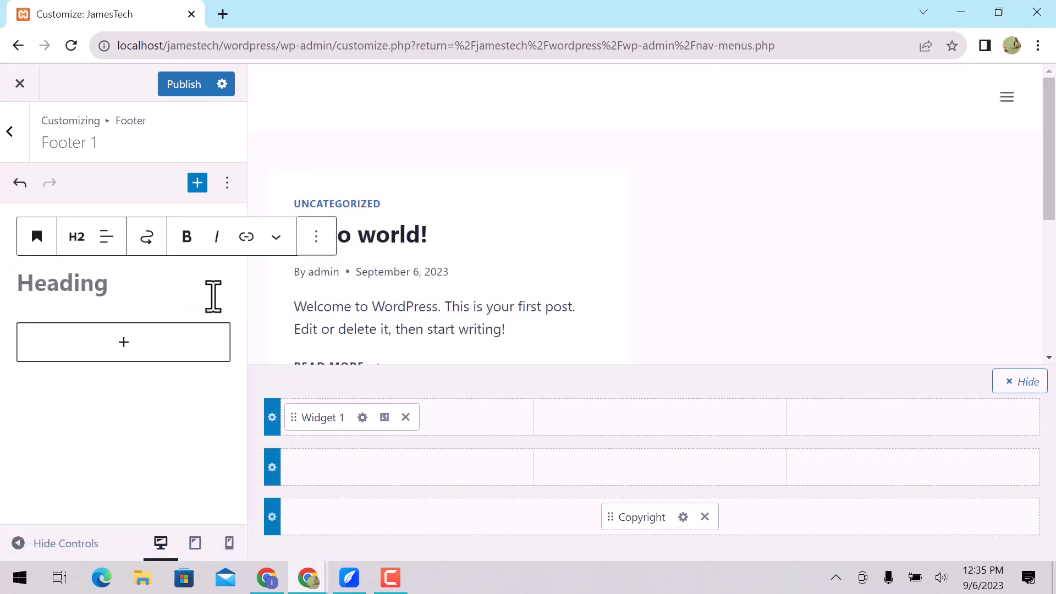
{"action": "type", "text": "About Us"}
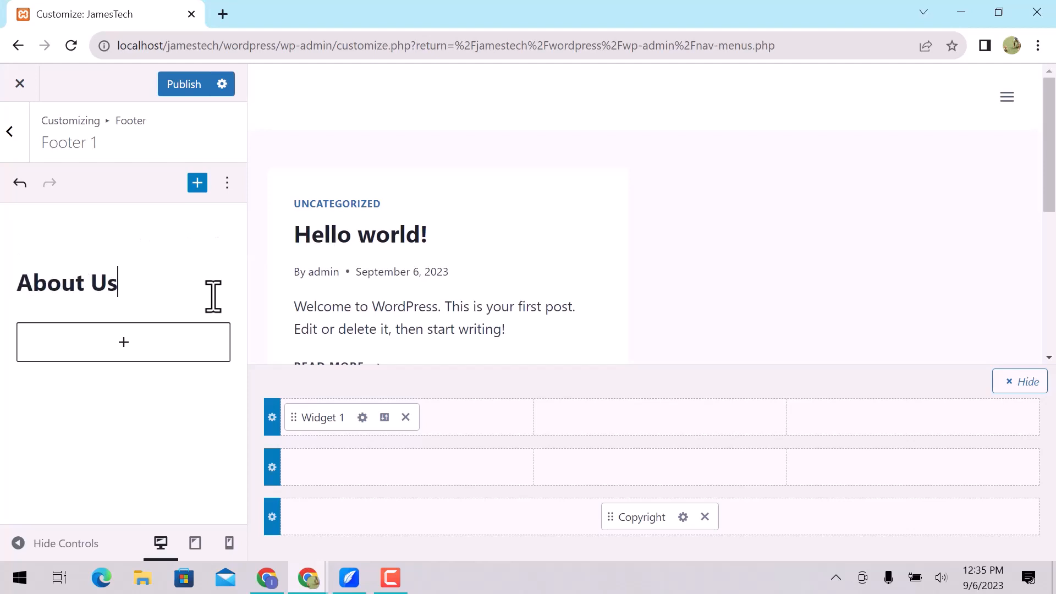
Add a paragraph block below the About Us heading and paste the Lorem ipsum text into it.
{"action": "key", "text": "Return"}
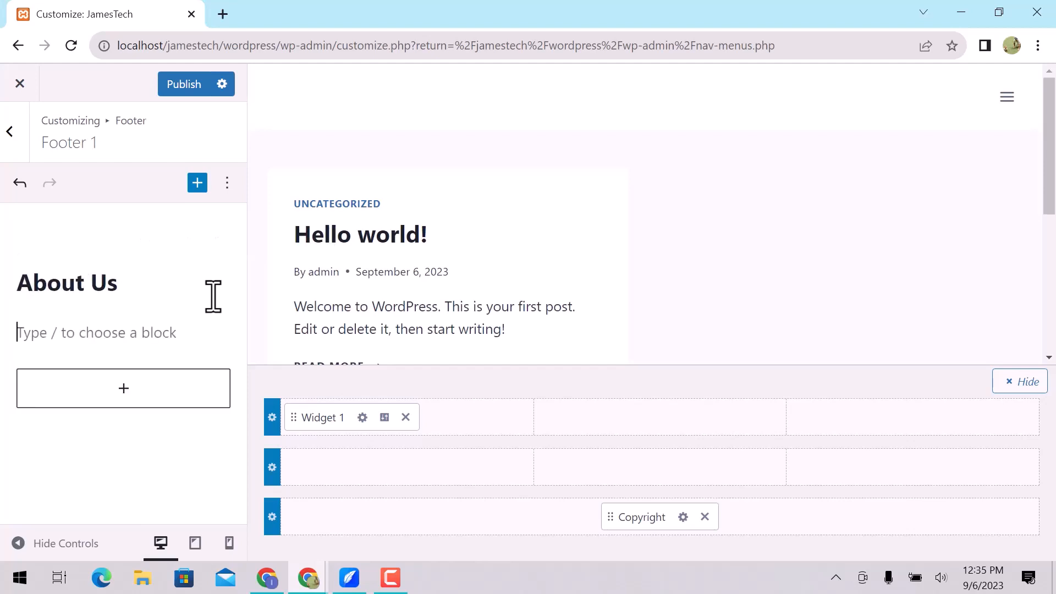
{"action": "left_click", "coordinate": [220, 330]}
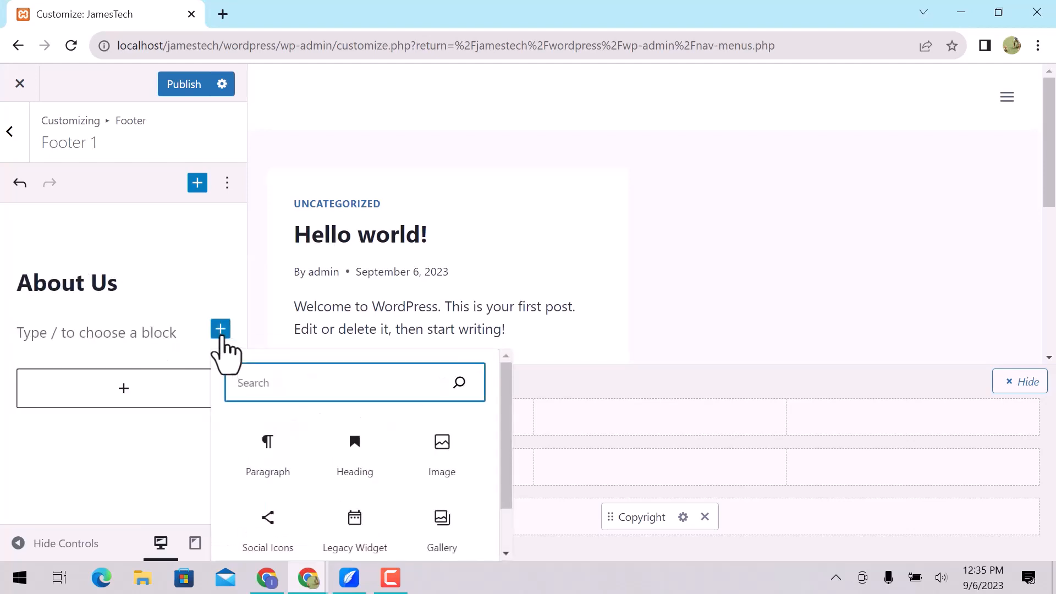
{"action": "left_click", "coordinate": [289, 468]}
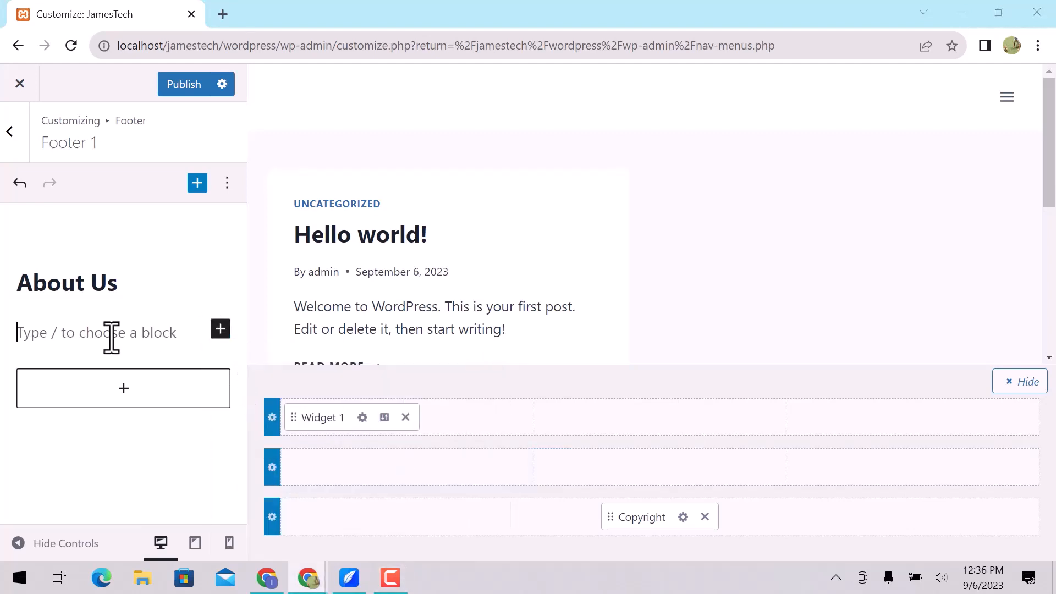
{"action": "key", "text": "ctrl+v"}
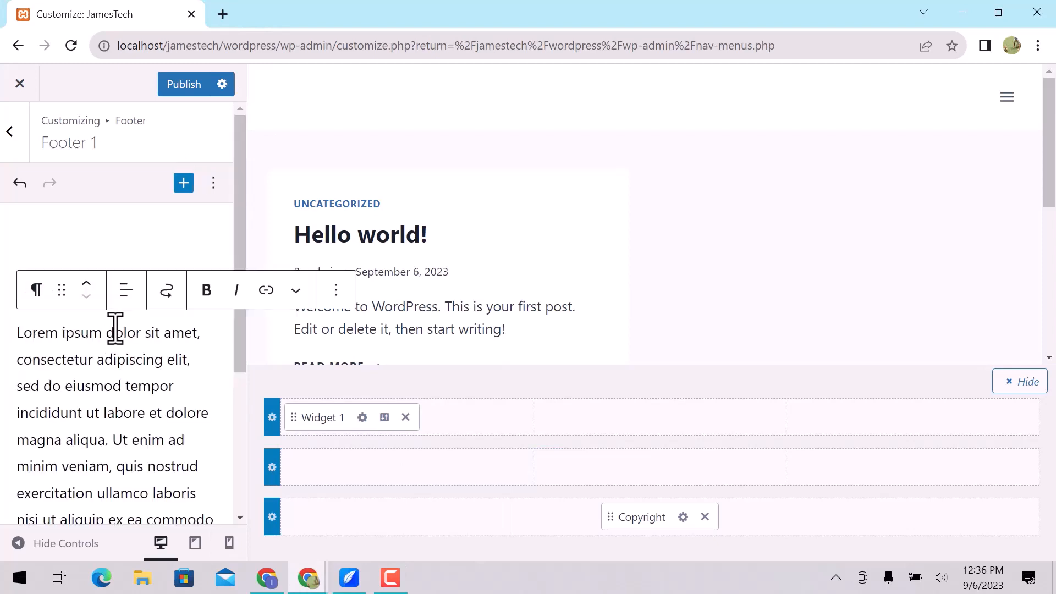
{"action": "left_click", "coordinate": [126, 301]}
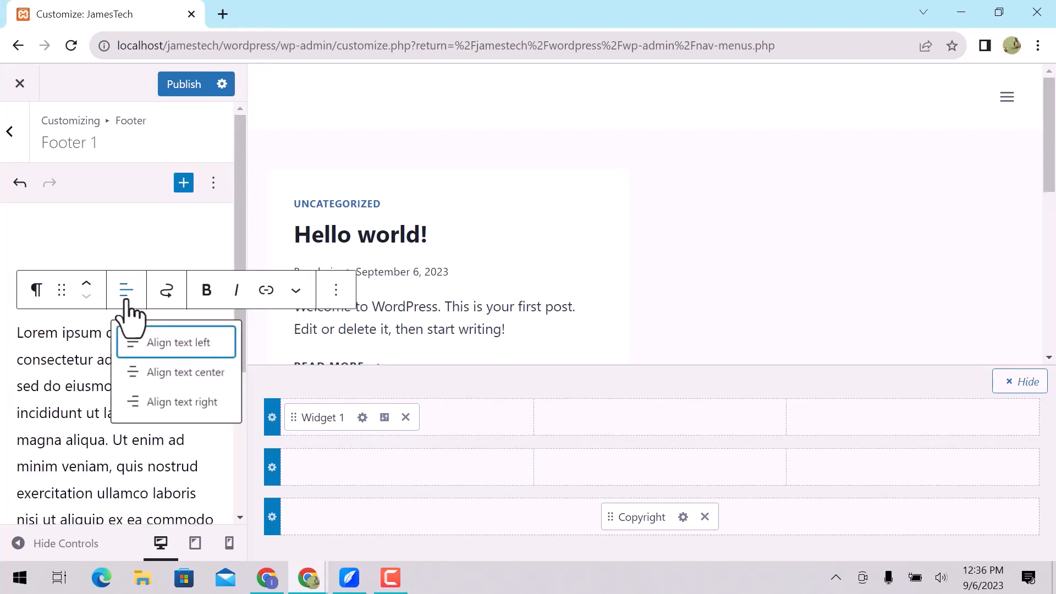
{"action": "left_click", "coordinate": [126, 301]}
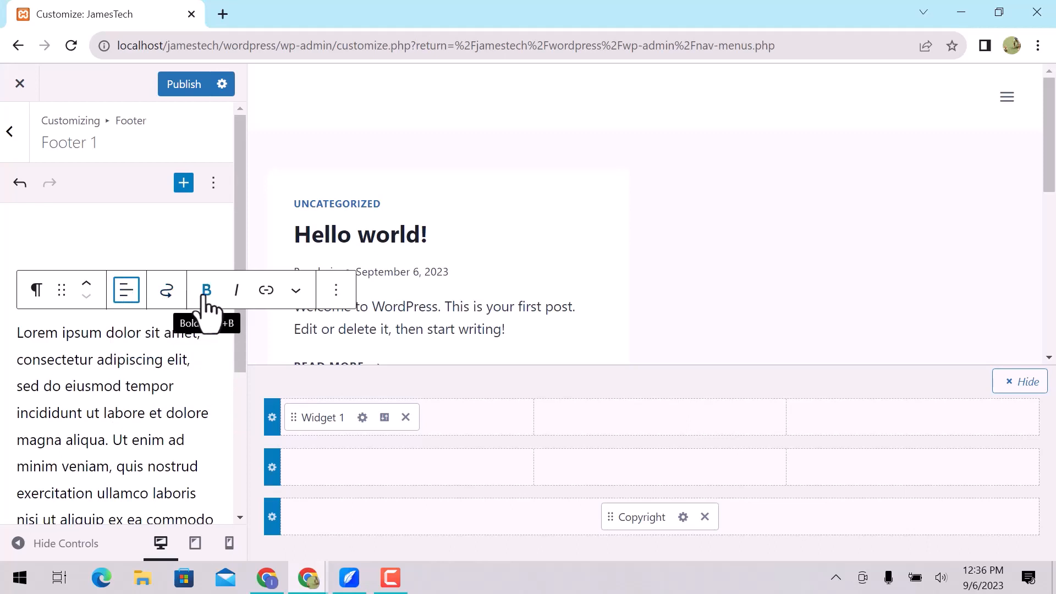
{"action": "left_click", "coordinate": [268, 291]}
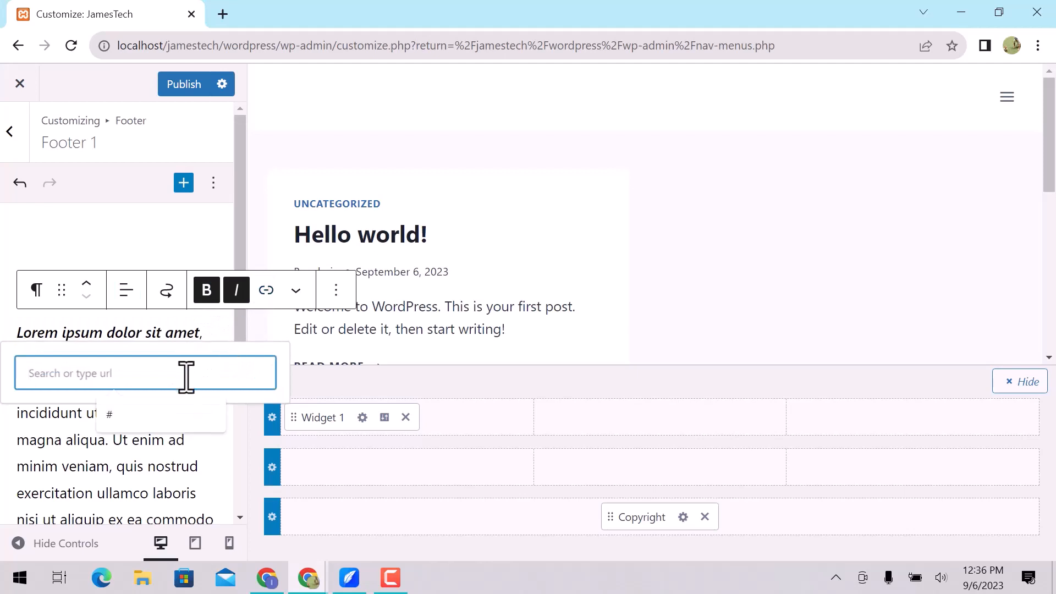
{"action": "type", "text": "www."}
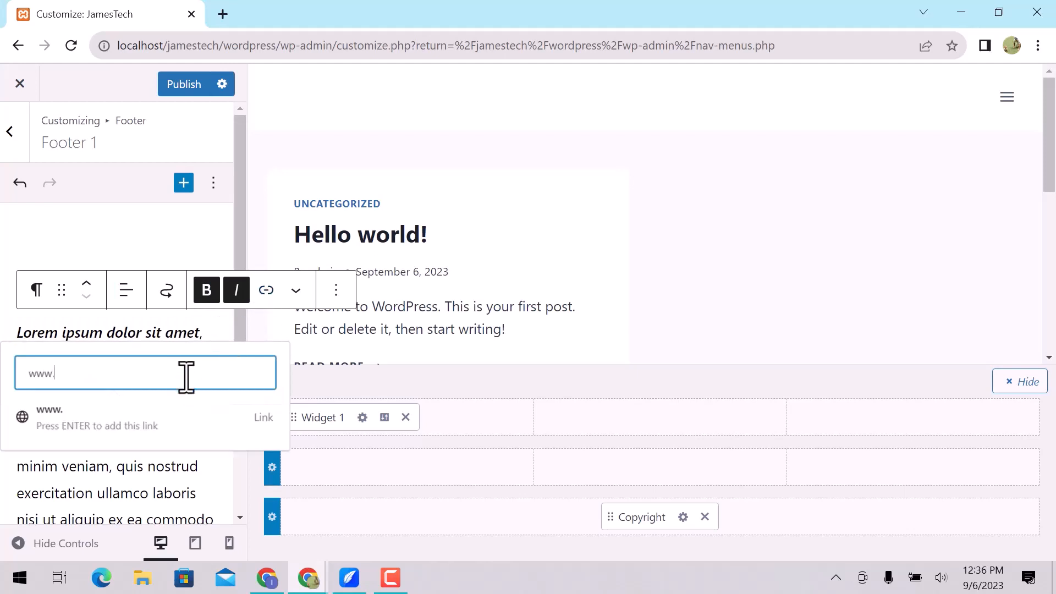
{"action": "type", "text": "google.com"}
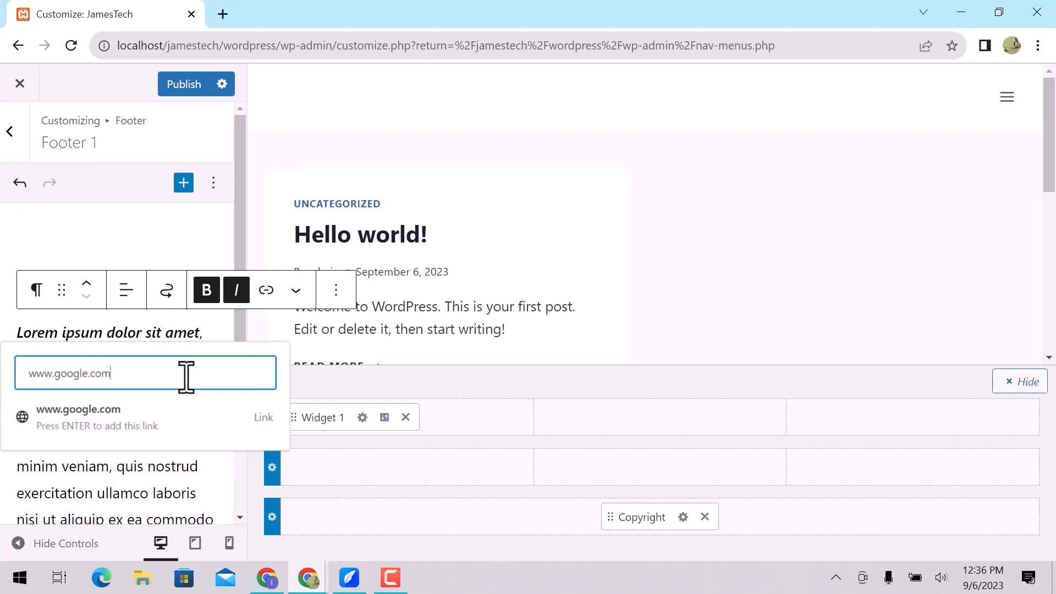
{"action": "left_click", "coordinate": [177, 423]}
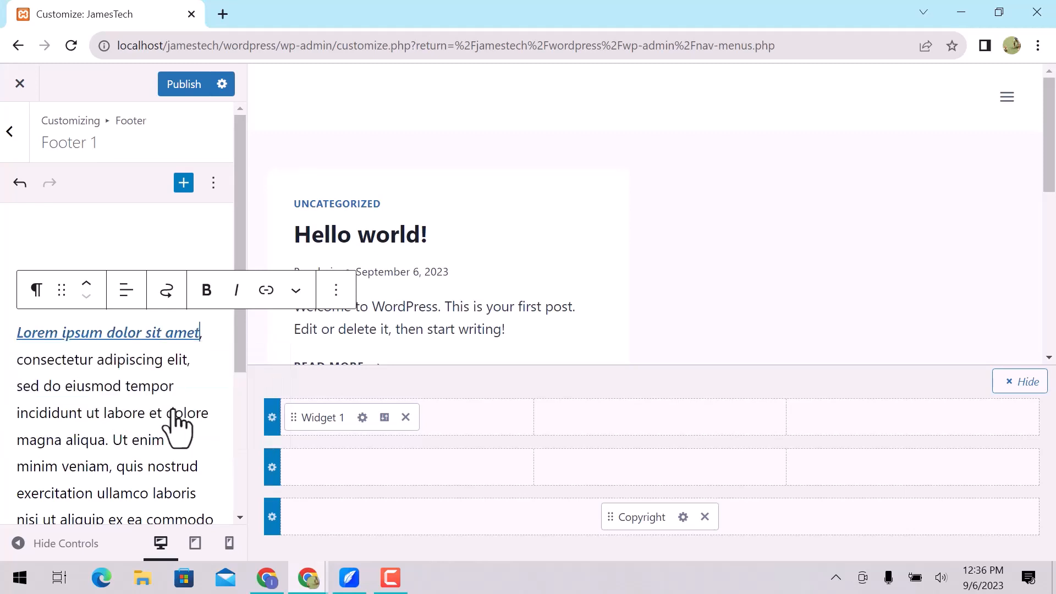
Examine the additional text formatting choices and the block options available for the About Us paragraph.
{"action": "left_click", "coordinate": [296, 292]}
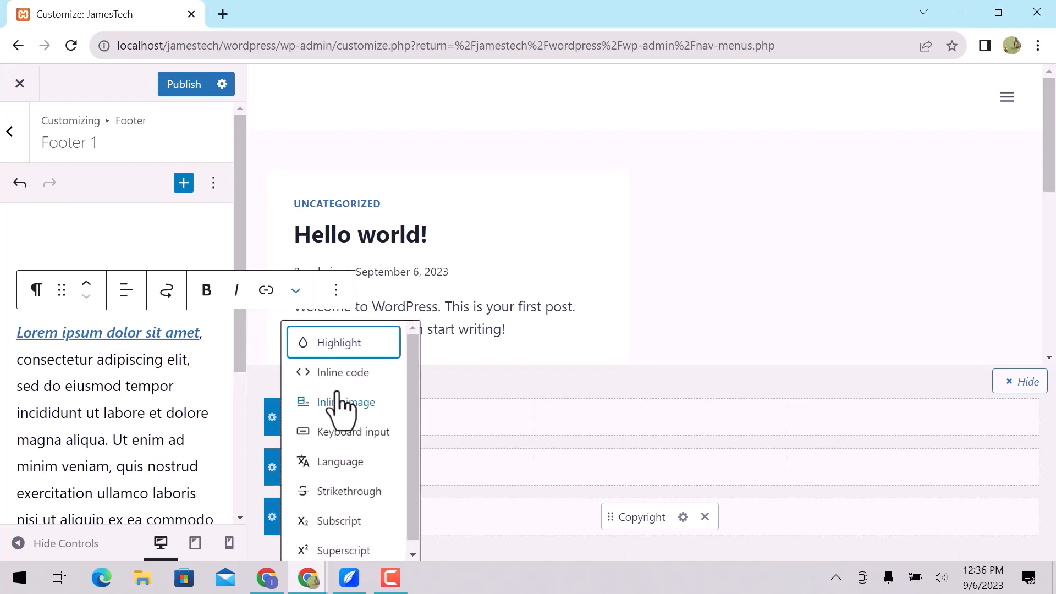
{"action": "scroll", "coordinate": [397, 404], "scroll_direction": "down", "scroll_amount": 1}
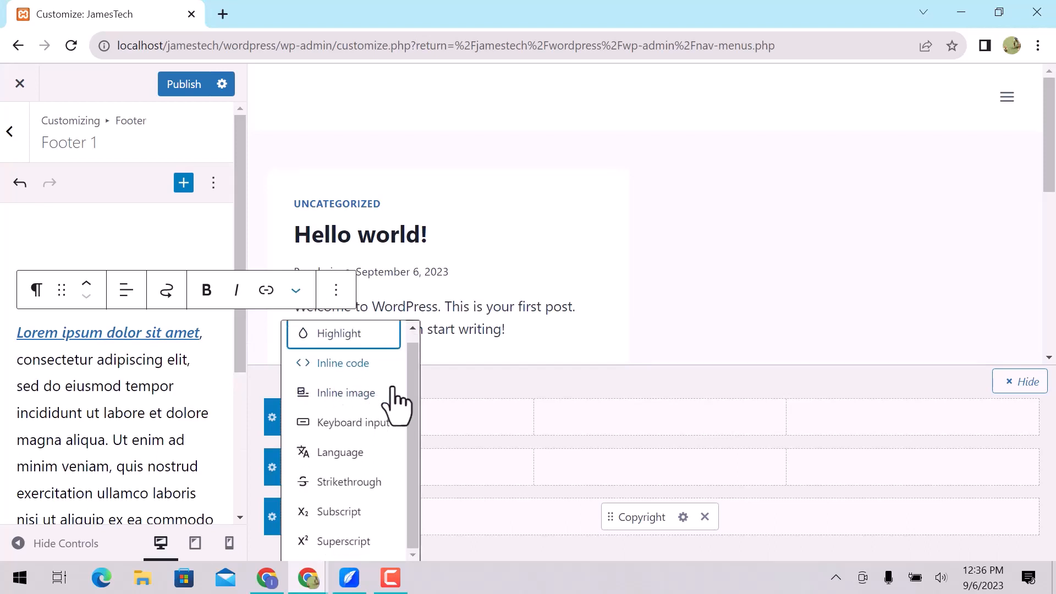
{"action": "left_click", "coordinate": [336, 290]}
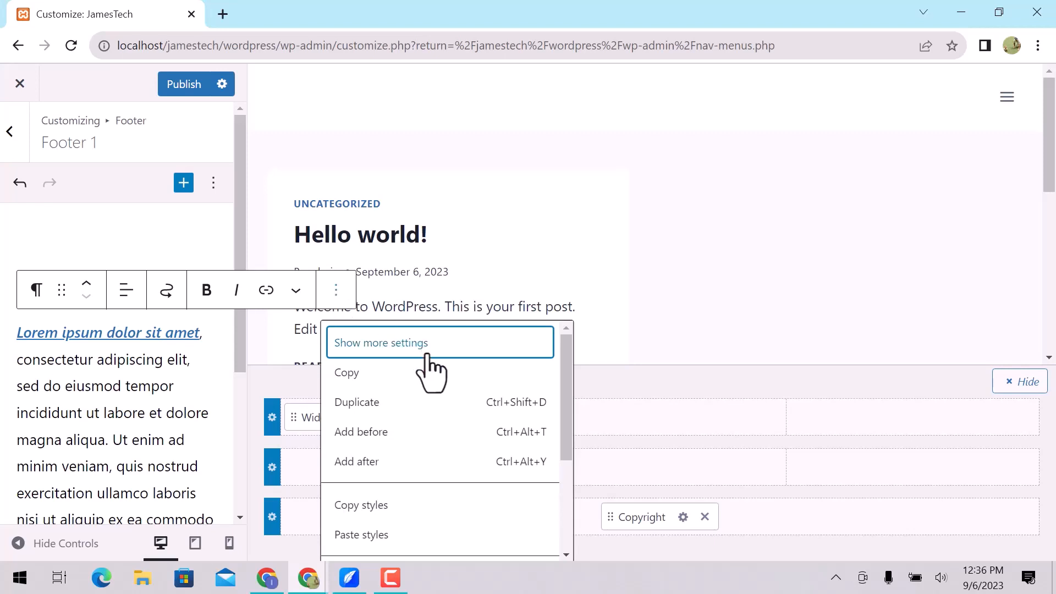
{"action": "scroll", "coordinate": [432, 370], "scroll_direction": "down", "scroll_amount": 3}
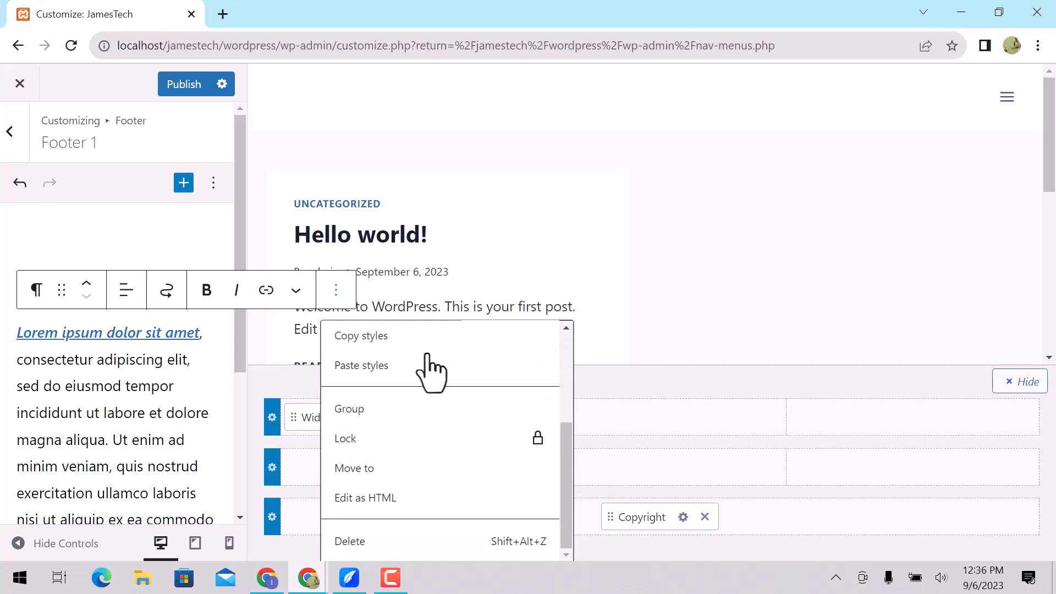
{"action": "scroll", "coordinate": [432, 370], "scroll_direction": "up", "scroll_amount": 3}
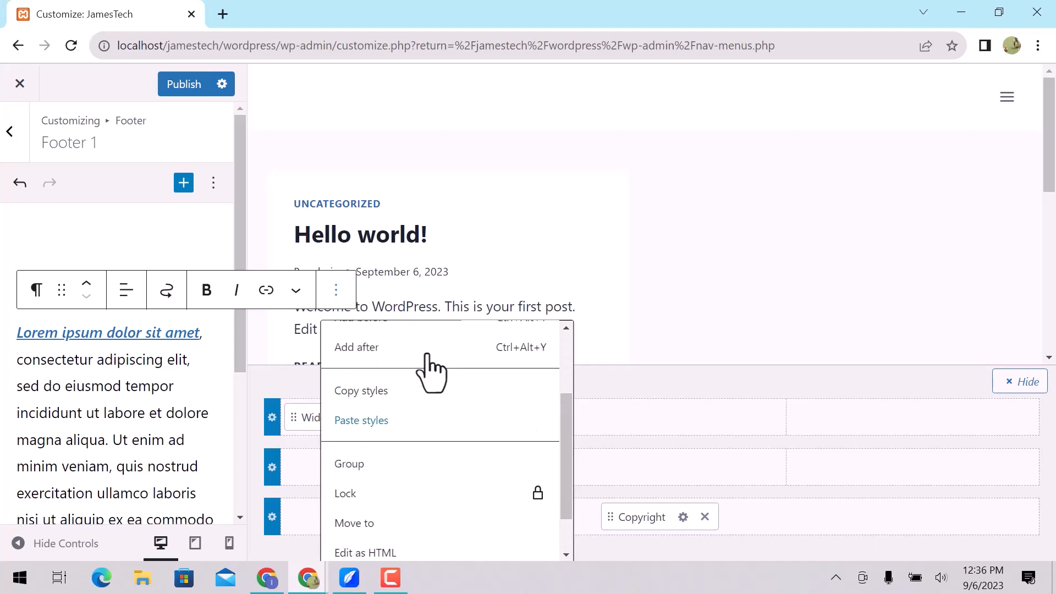
{"action": "left_click", "coordinate": [199, 368]}
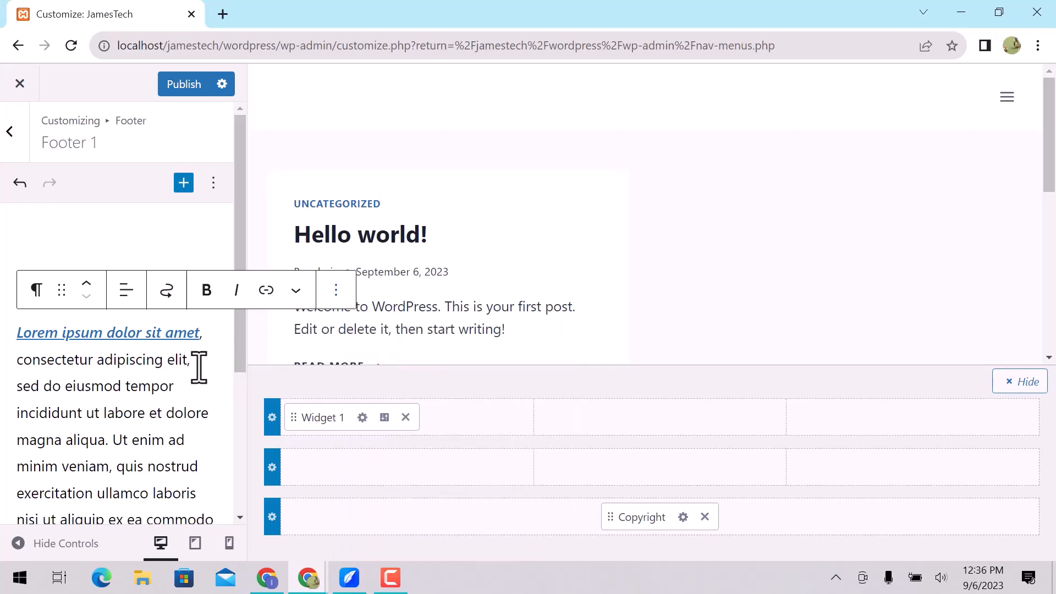
Place Widget 2 in the second column of the footer's top row and open it for editing.
{"action": "left_click", "coordinate": [578, 424]}
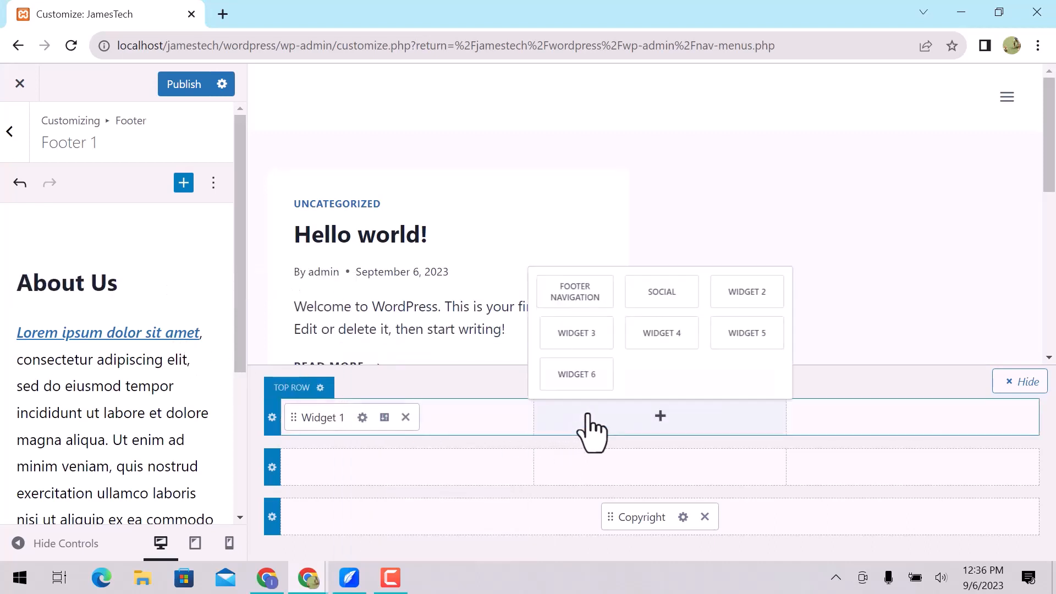
{"action": "left_click", "coordinate": [733, 308]}
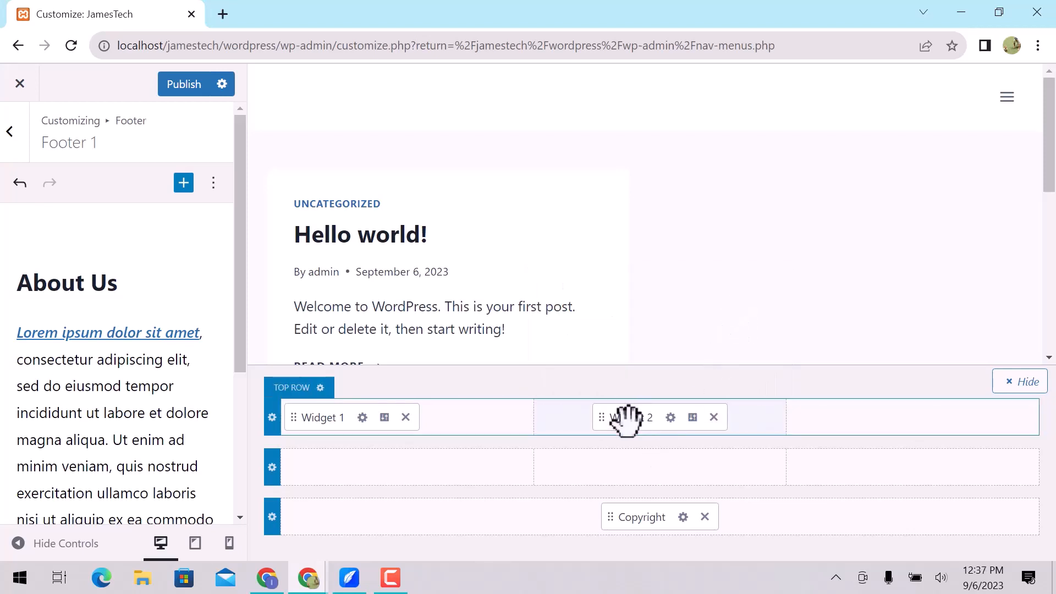
{"action": "left_click", "coordinate": [671, 419]}
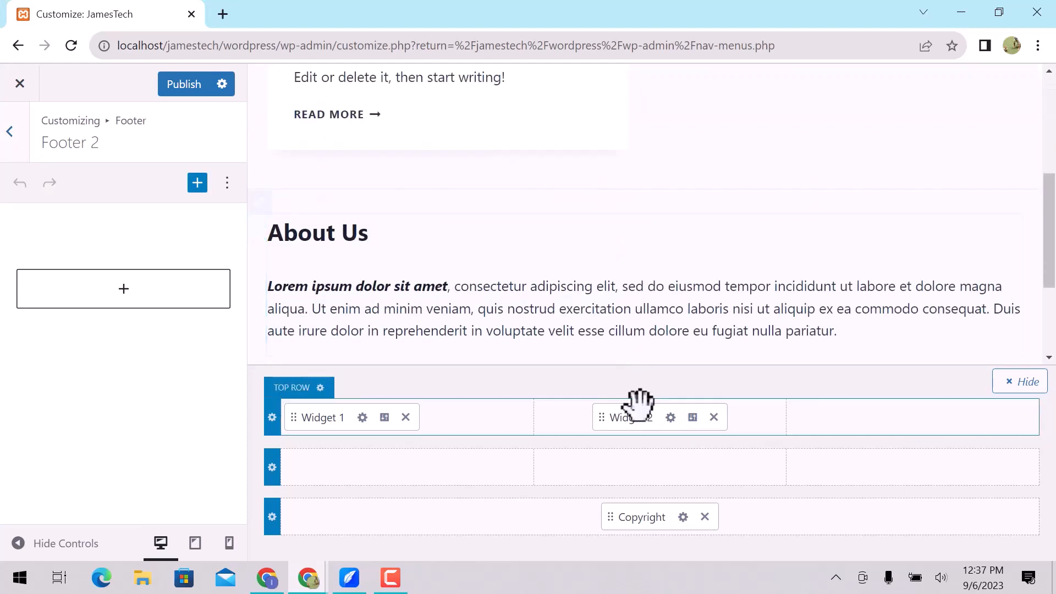
Add a Contact Us heading to Widget 2, followed by paragraphs with the contact's address, phone number and e-mail address.
{"action": "left_click", "coordinate": [135, 292]}
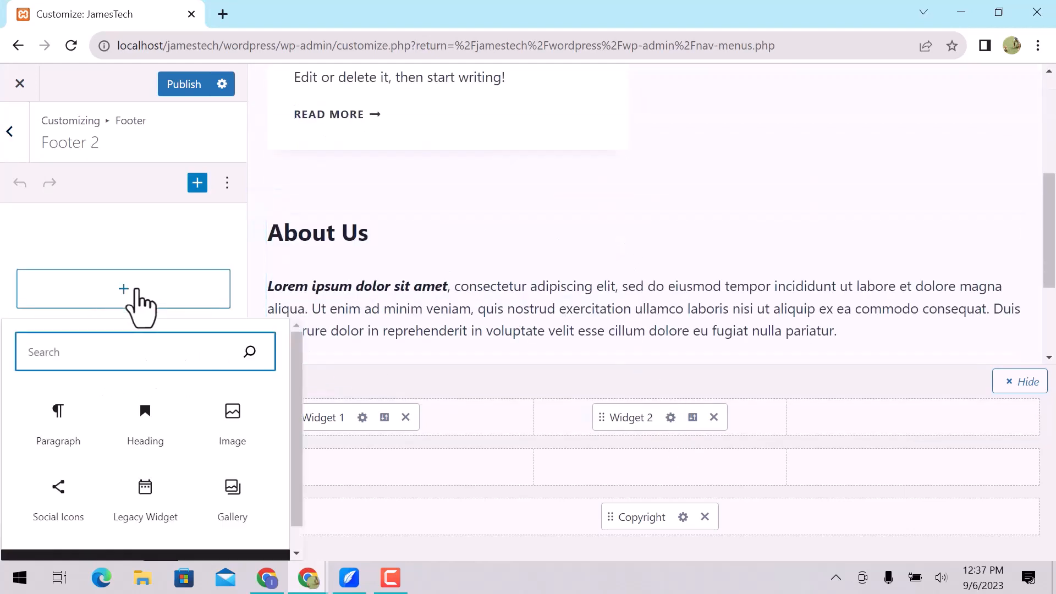
{"action": "left_click", "coordinate": [148, 434]}
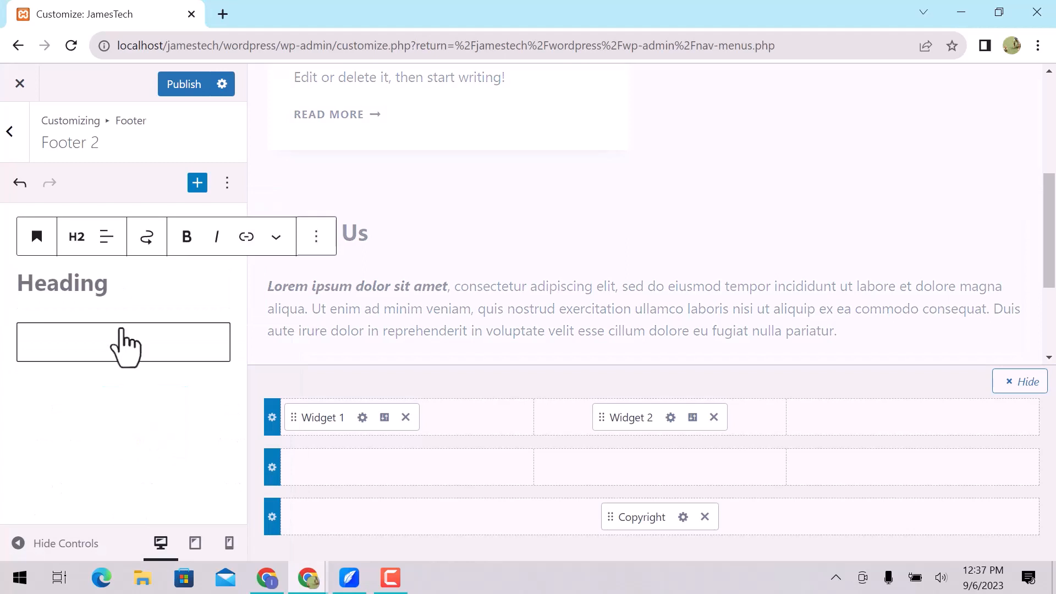
{"action": "type", "text": "C"}
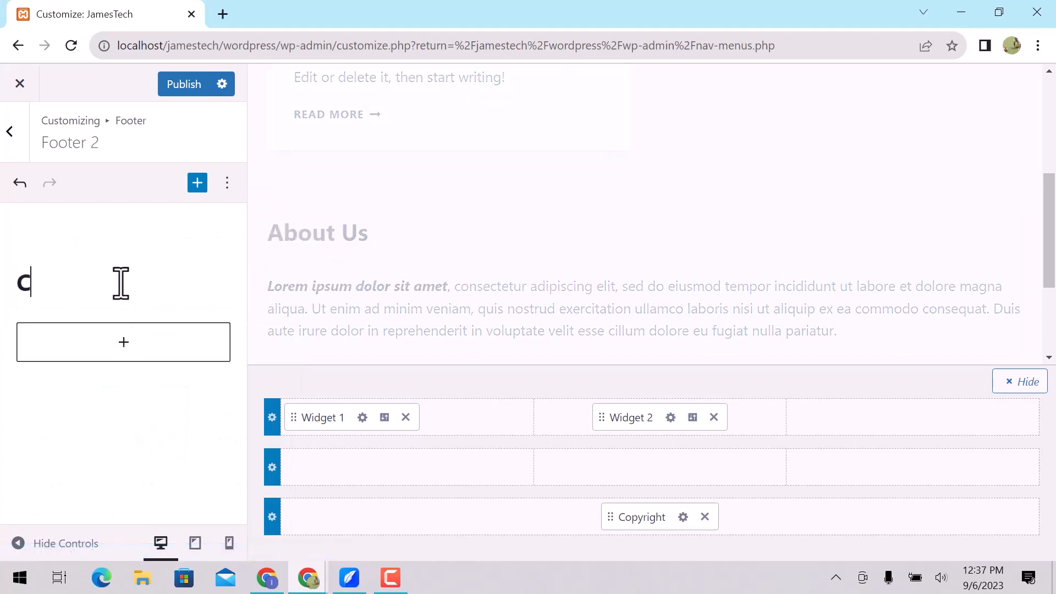
{"action": "type", "text": "ontact Us"}
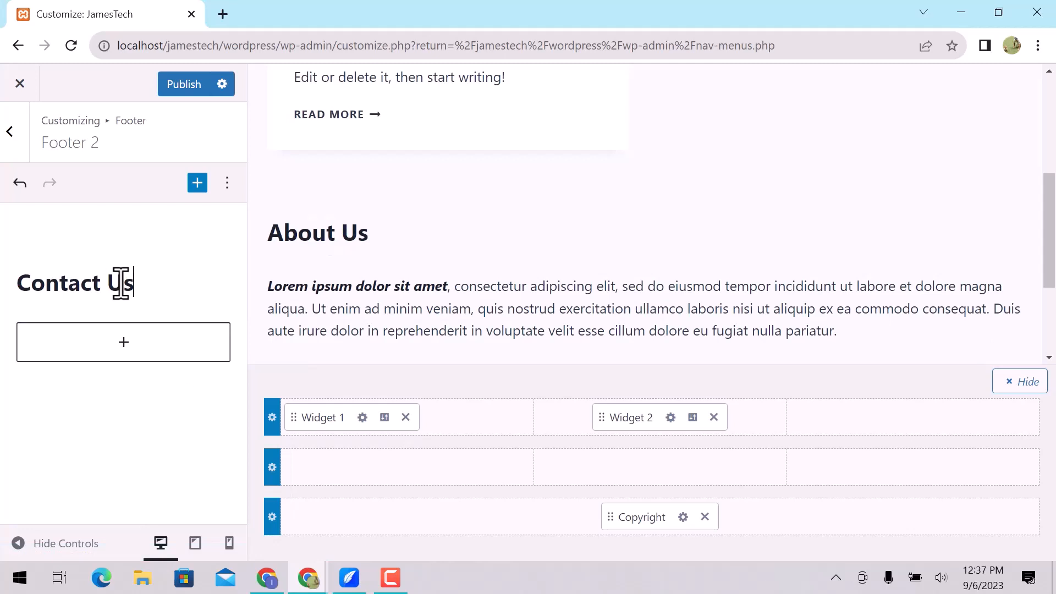
{"action": "key", "text": "Return"}
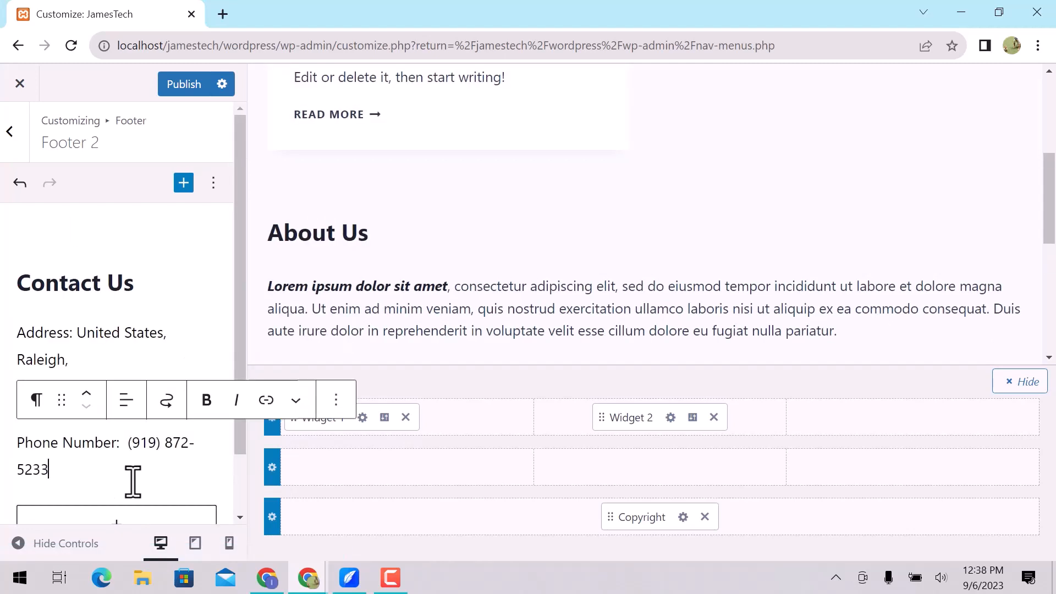
{"action": "key", "text": "Return"}
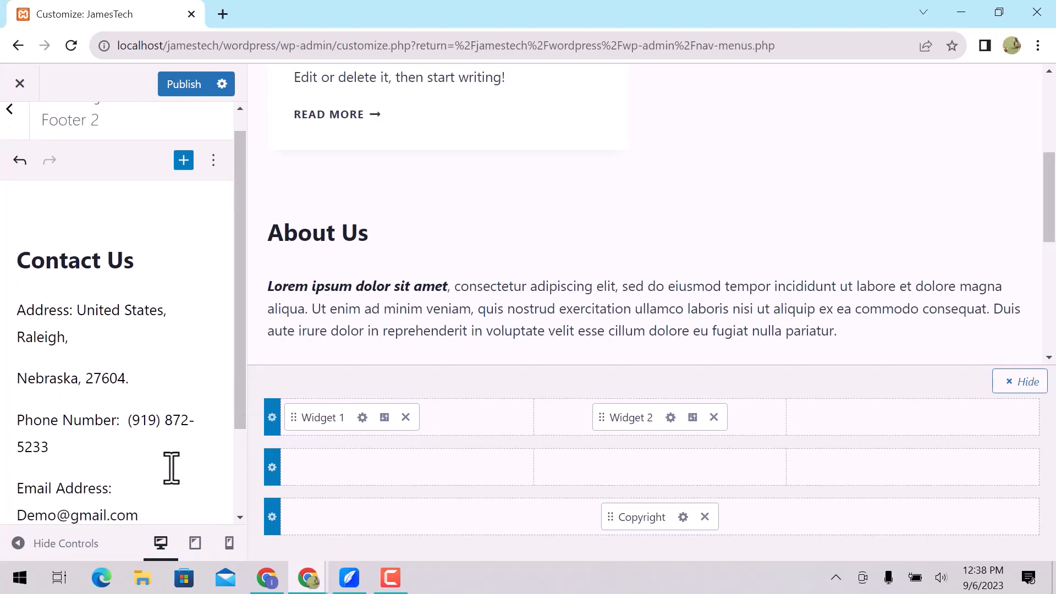
Add a Social Icons block below the contact details in Widget 2 and insert a Facebook icon in it.
{"action": "scroll", "coordinate": [172, 483], "scroll_direction": "down", "scroll_amount": 2}
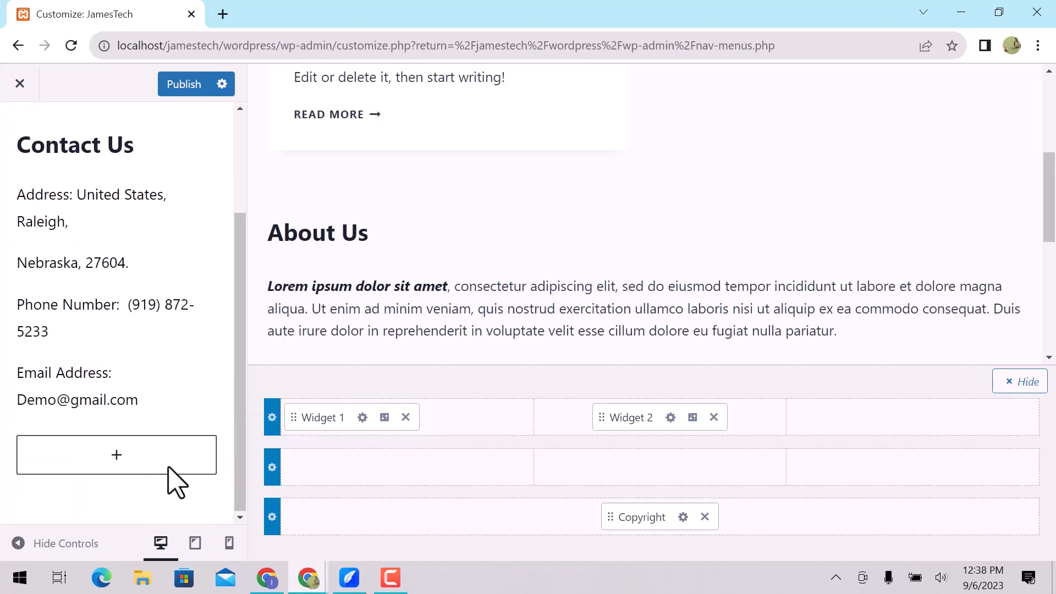
{"action": "left_click", "coordinate": [116, 458]}
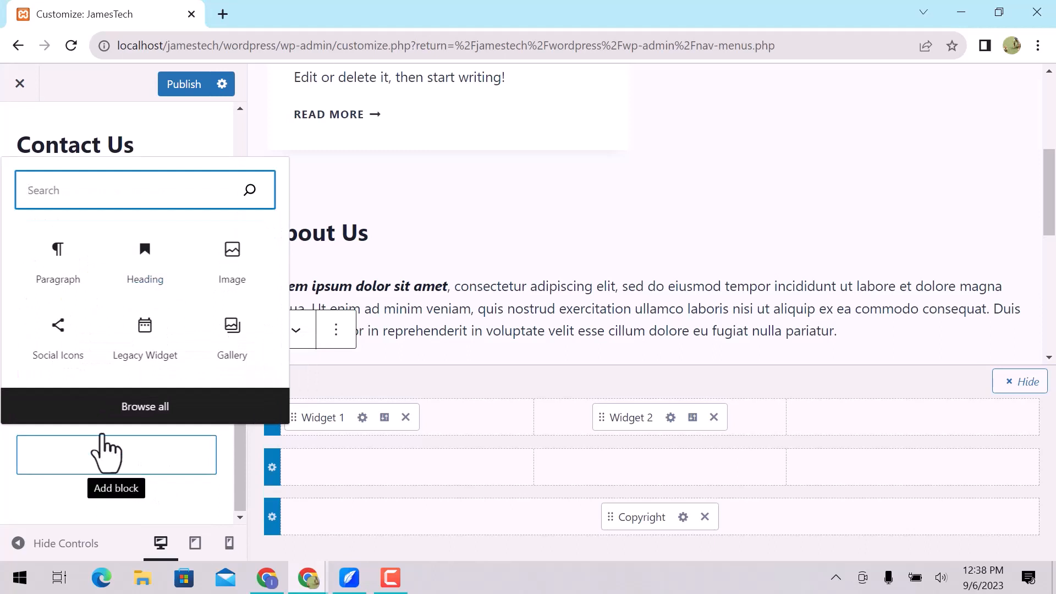
{"action": "left_click", "coordinate": [64, 340]}
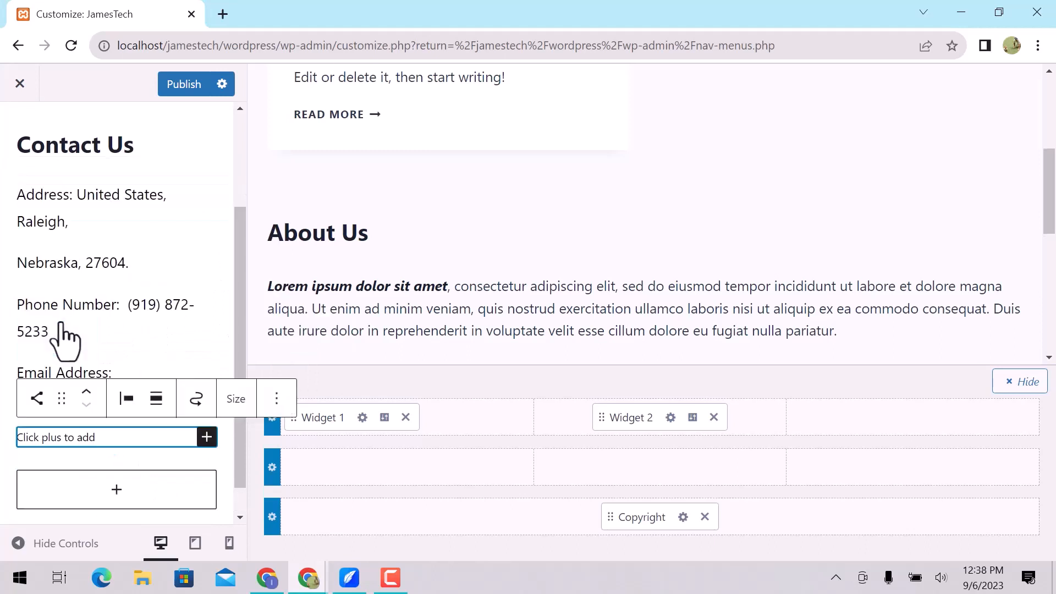
{"action": "left_click", "coordinate": [207, 437]}
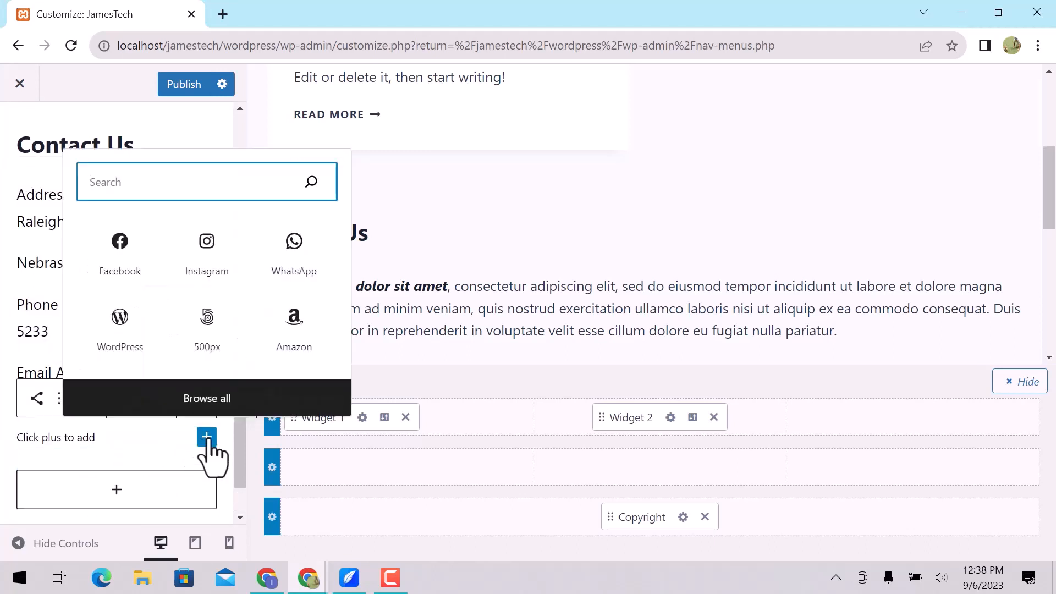
{"action": "left_click", "coordinate": [124, 245]}
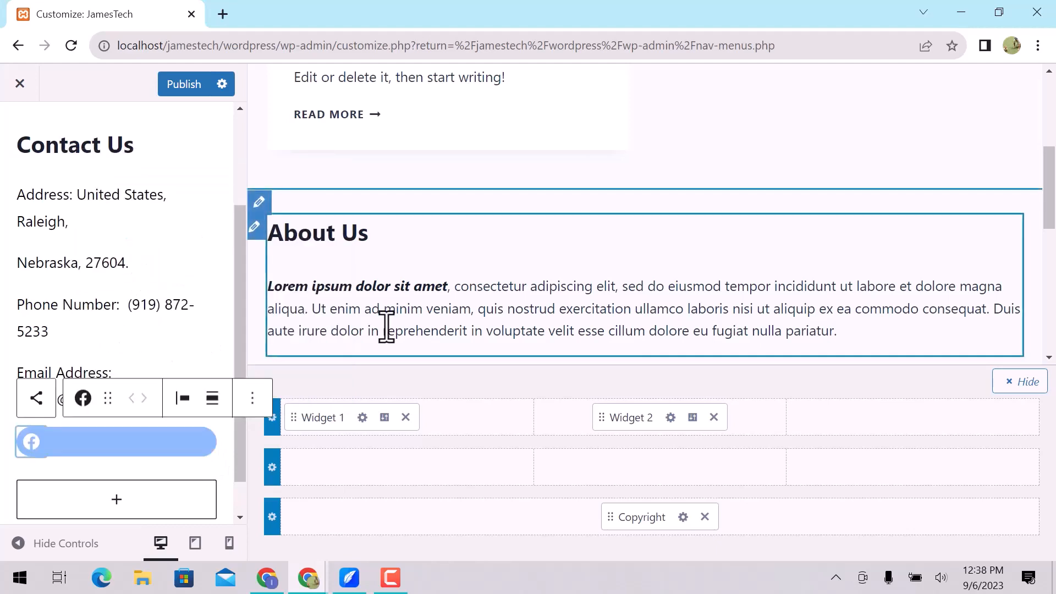
Set the Facebook icon's link to the placeholder # and apply it.
{"action": "left_click", "coordinate": [36, 440]}
{"action": "left_click", "coordinate": [64, 472]}
{"action": "type", "text": "#"}
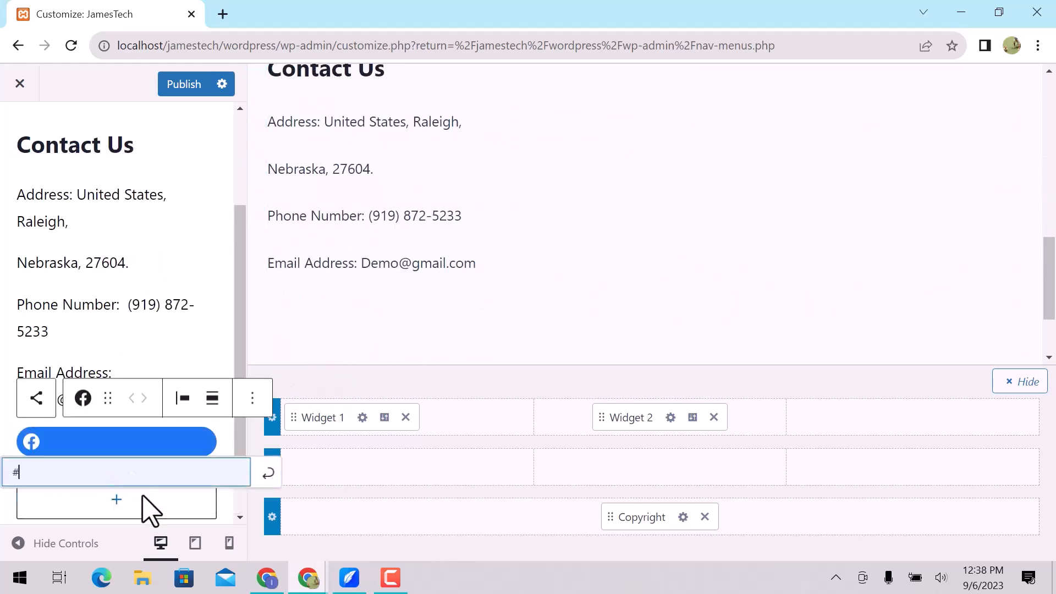
{"action": "left_click", "coordinate": [268, 473]}
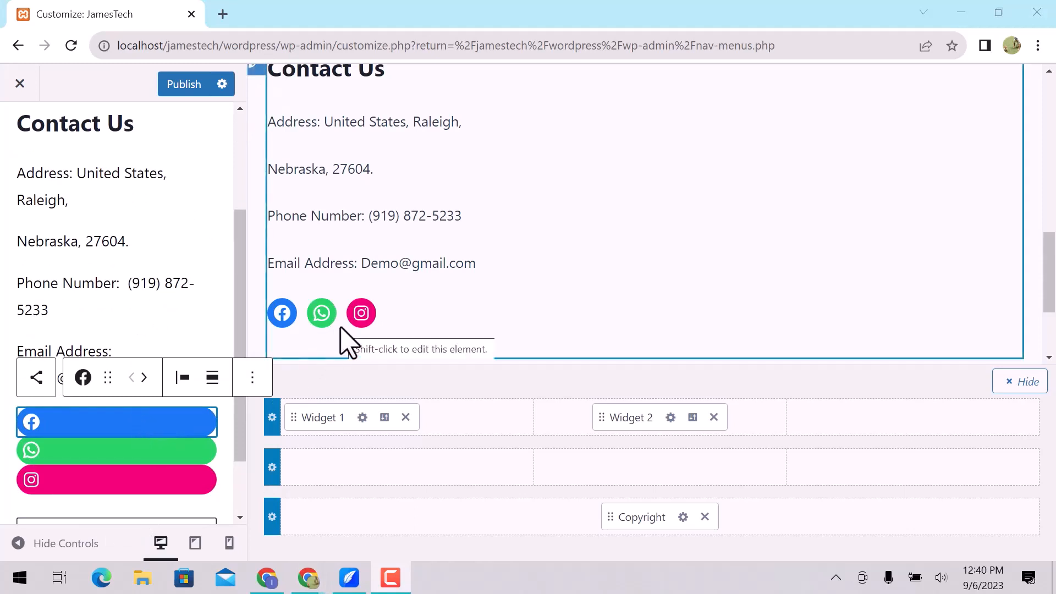
Place Widget 3 in the third column of the footer's top row and open it for editing.
{"action": "left_click", "coordinate": [864, 423]}
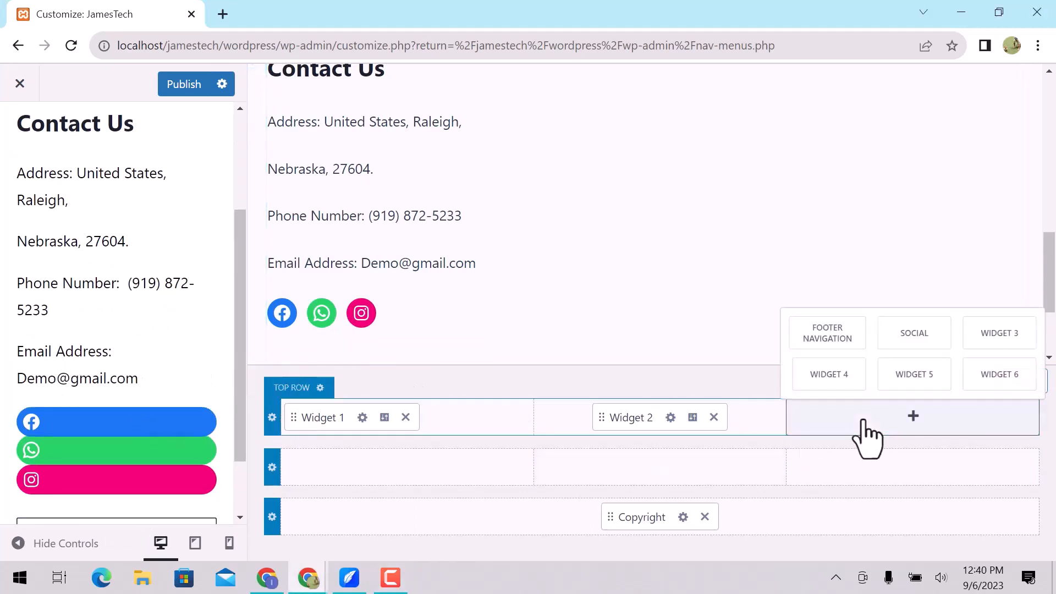
{"action": "left_click", "coordinate": [1000, 336]}
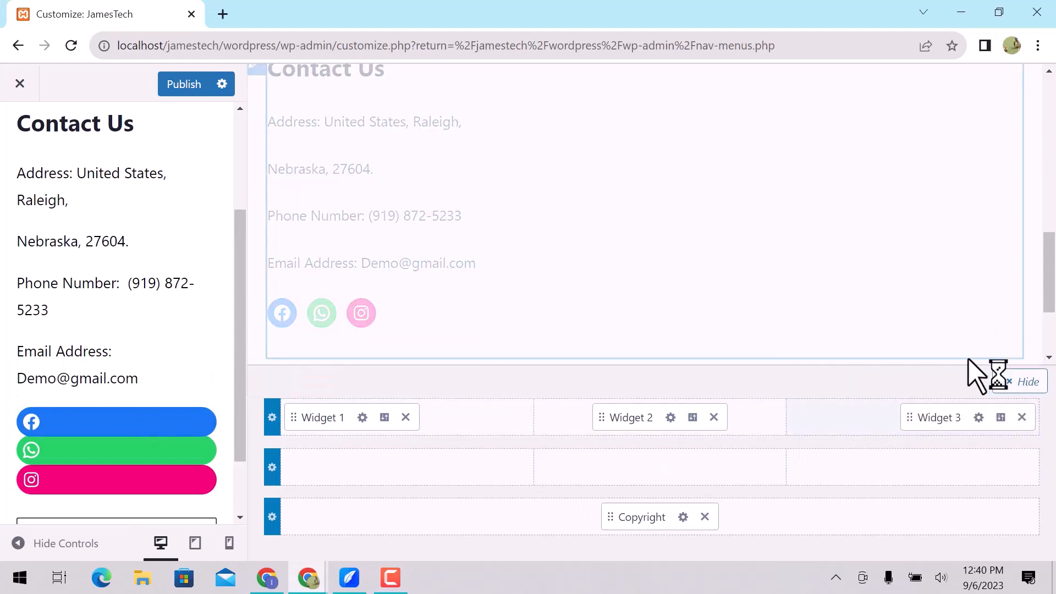
{"action": "left_click", "coordinate": [979, 417]}
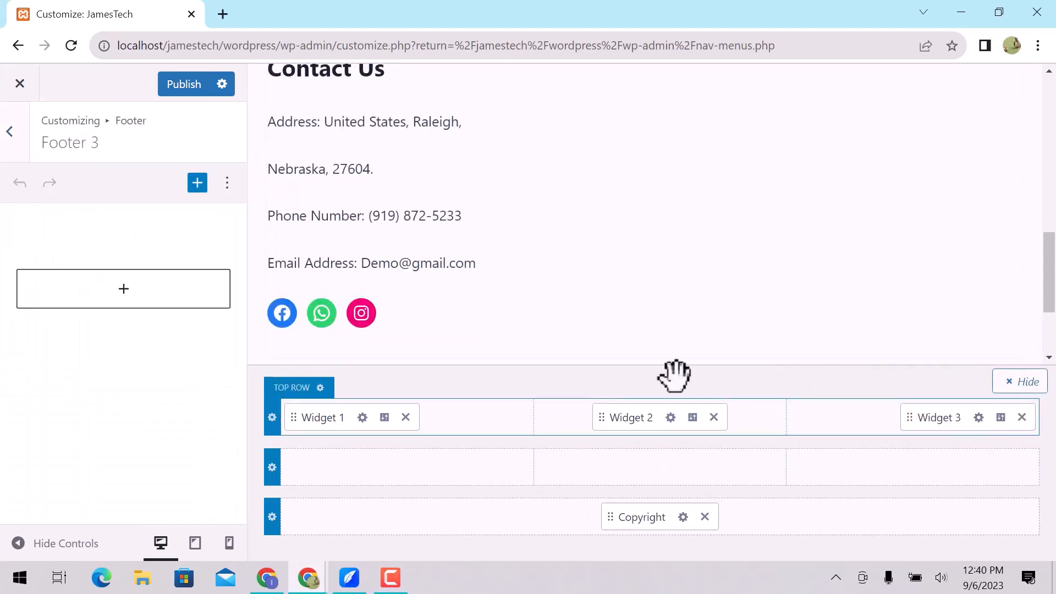
Add a Navigation Menu block to Widget 3, titled Menu and showing the Main Menu.
{"action": "left_click", "coordinate": [135, 297]}
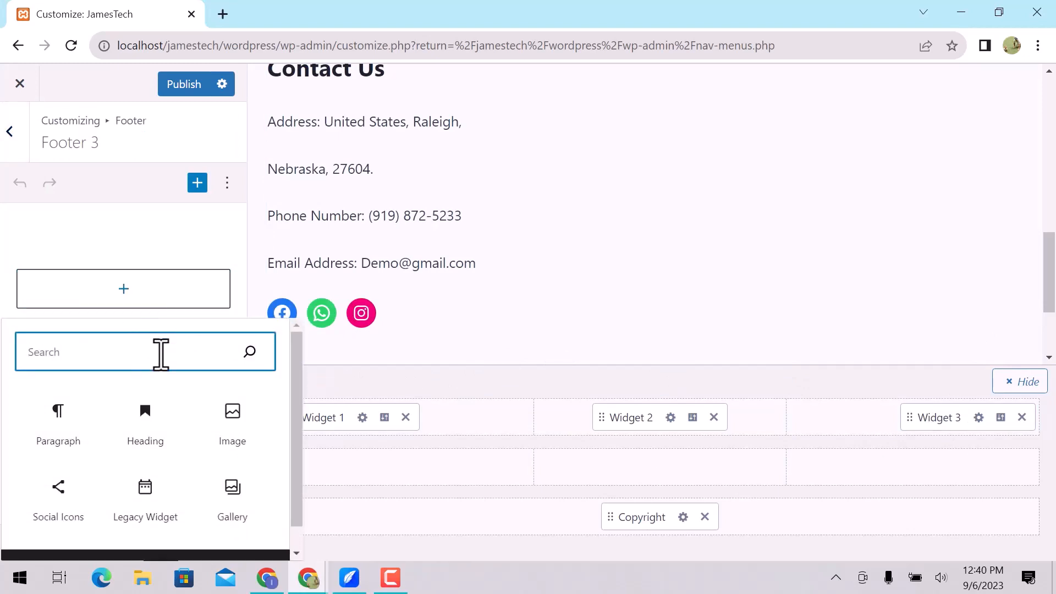
{"action": "type", "text": "na"}
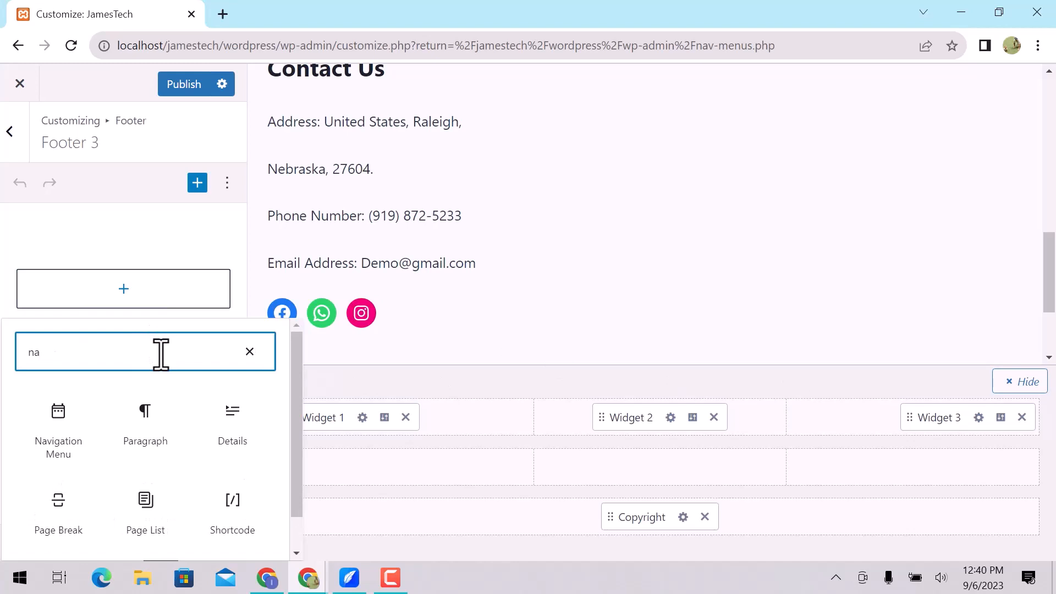
{"action": "left_click", "coordinate": [39, 454]}
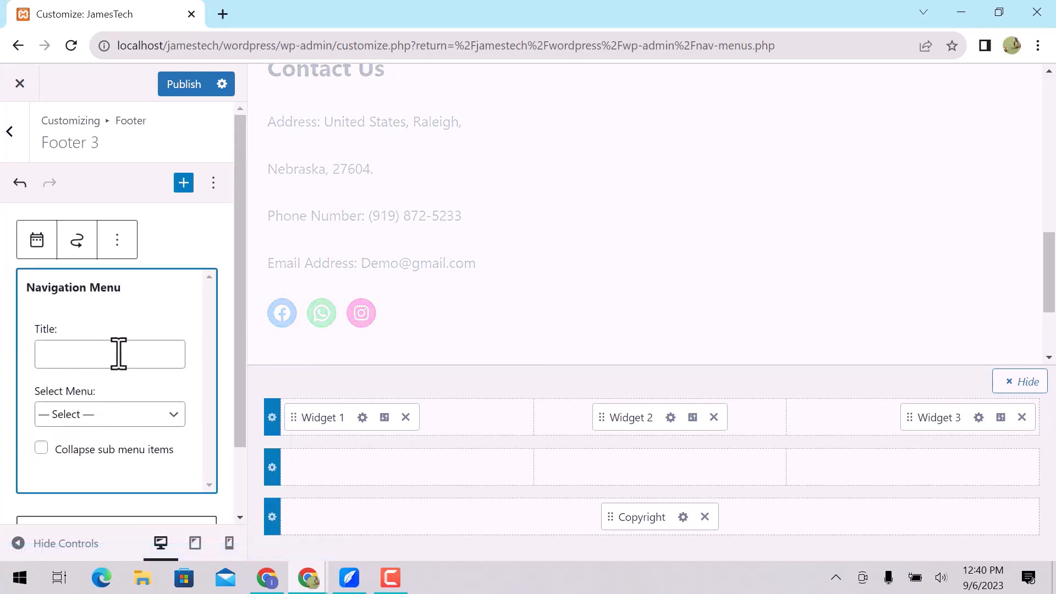
{"action": "left_click", "coordinate": [118, 353]}
{"action": "type", "text": "Menu"}
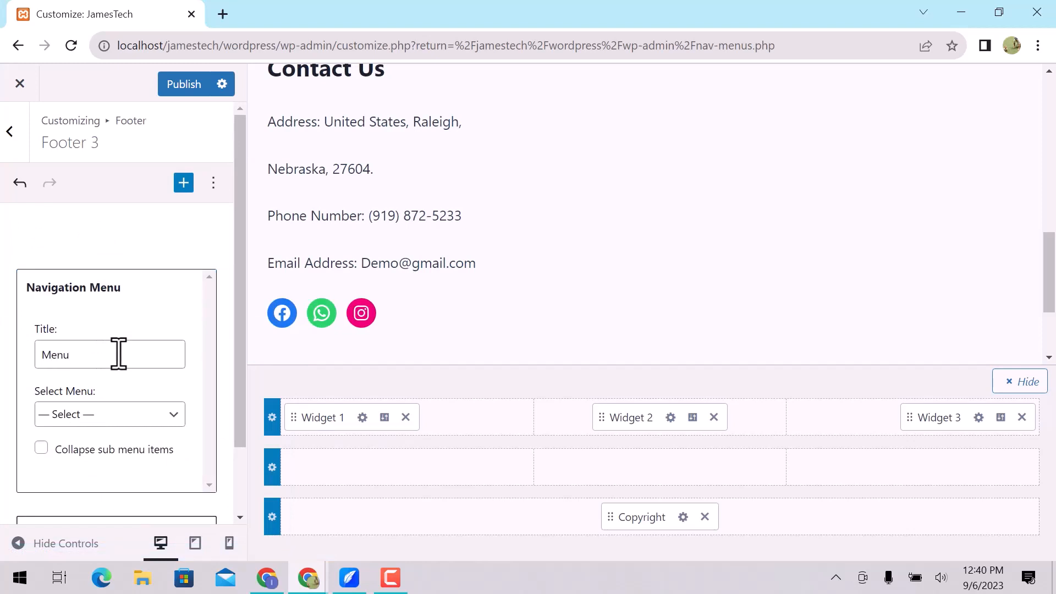
{"action": "left_click", "coordinate": [100, 415]}
{"action": "left_click", "coordinate": [110, 451]}
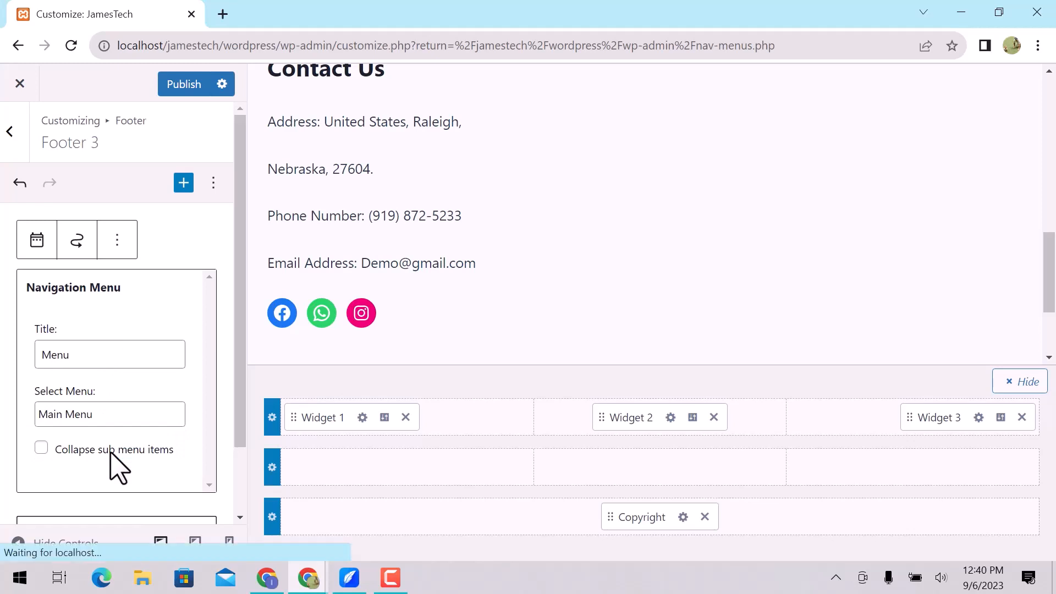
Review the three footer columns in the site preview, hiding the customizer controls for a full-width view and restoring them.
{"action": "scroll", "coordinate": [111, 452], "scroll_direction": "down", "scroll_amount": 1}
{"action": "scroll", "coordinate": [522, 266], "scroll_direction": "down", "scroll_amount": 4}
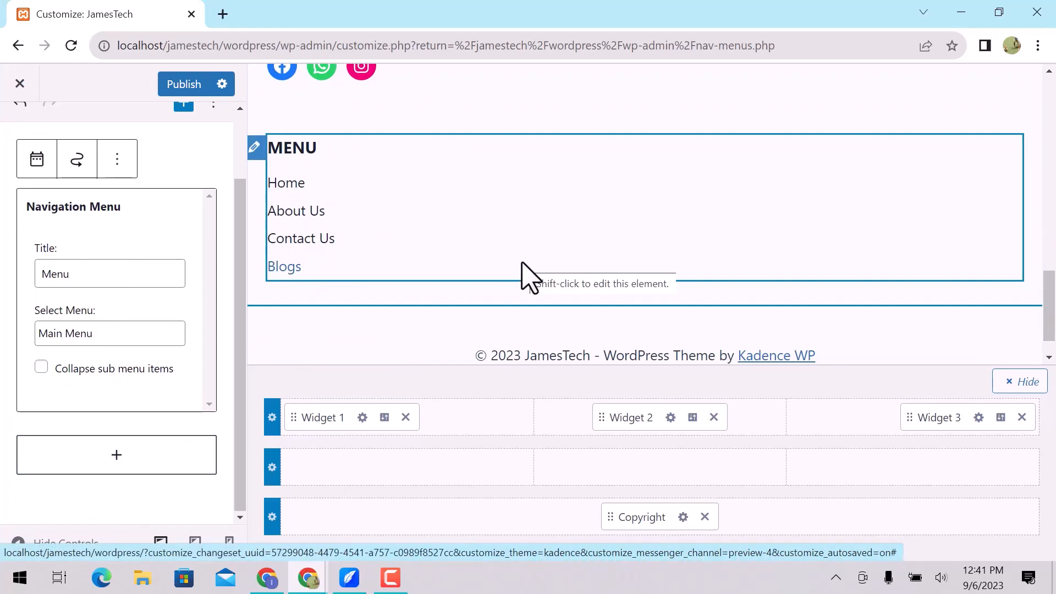
{"action": "left_click", "coordinate": [27, 543]}
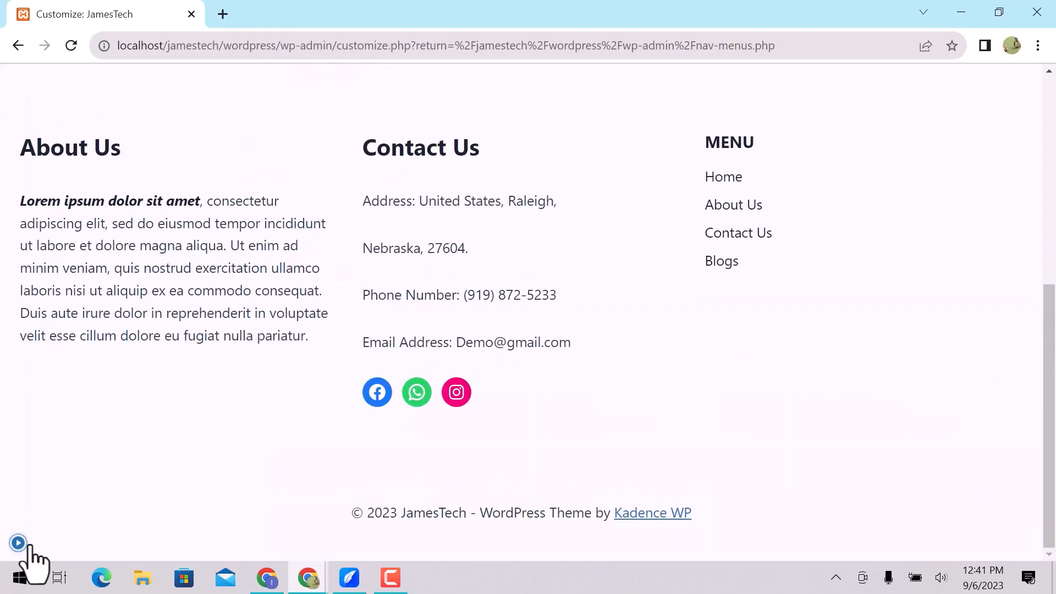
{"action": "scroll", "coordinate": [316, 469], "scroll_direction": "up", "scroll_amount": 4}
{"action": "scroll", "coordinate": [316, 469], "scroll_direction": "down", "scroll_amount": 1}
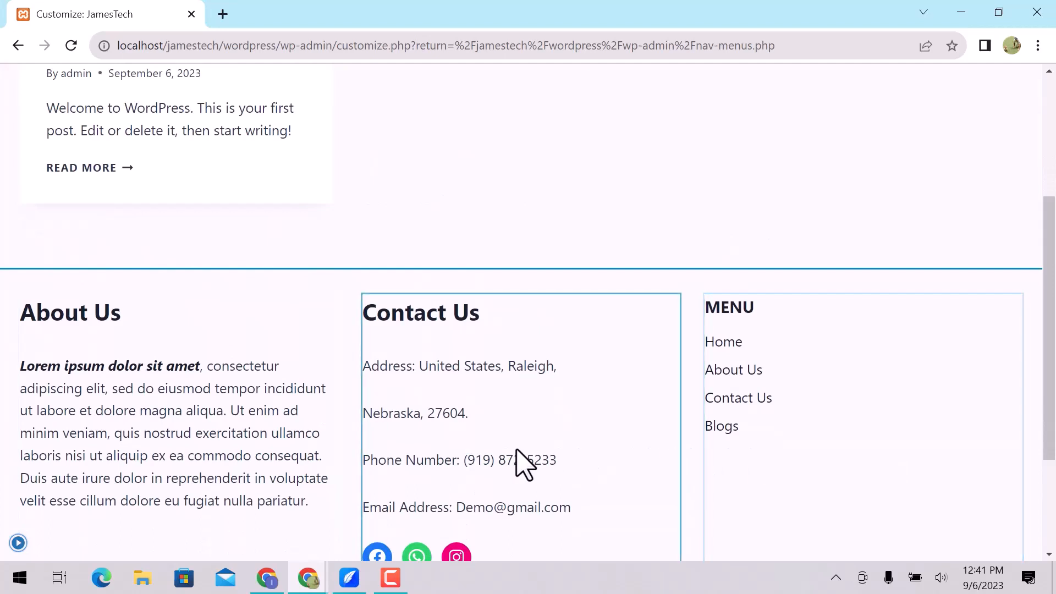
{"action": "left_click", "coordinate": [18, 543]}
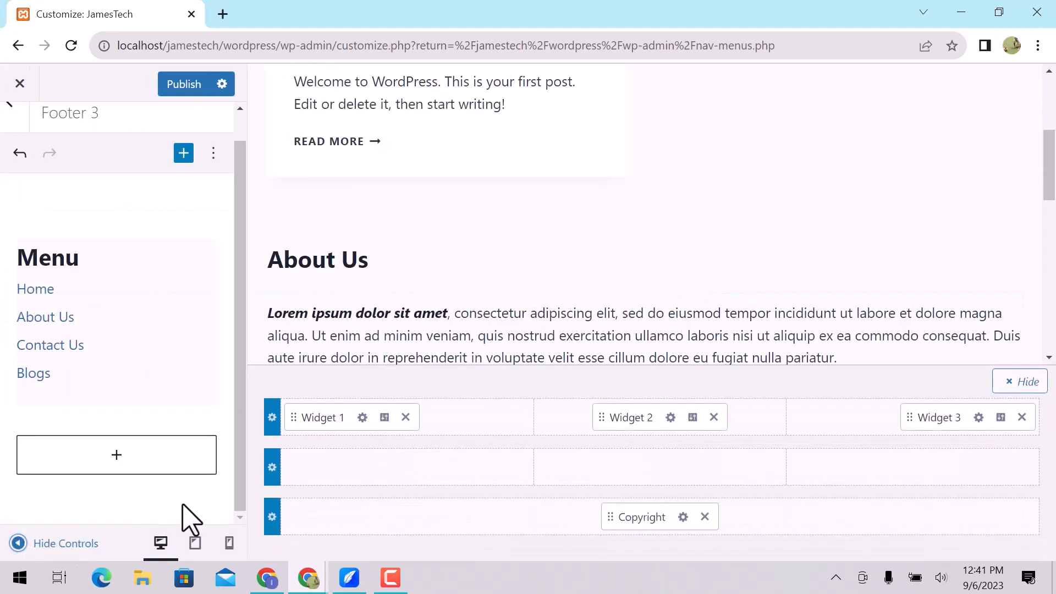
Switch the footer's top row to the three-column layout with a wide first column and check it in the full-width preview.
{"action": "left_click", "coordinate": [271, 417]}
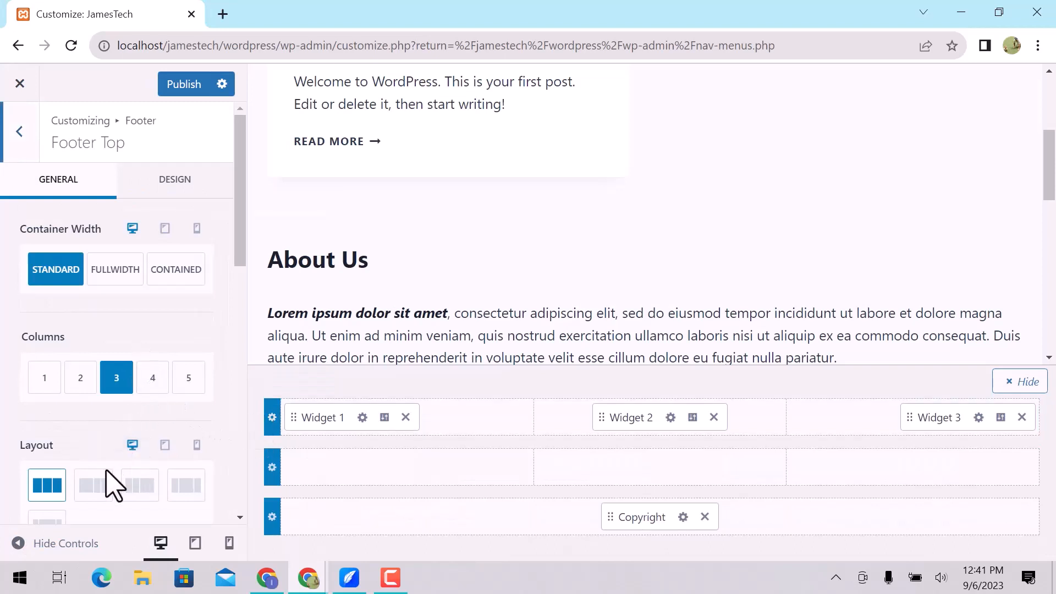
{"action": "left_click", "coordinate": [97, 487]}
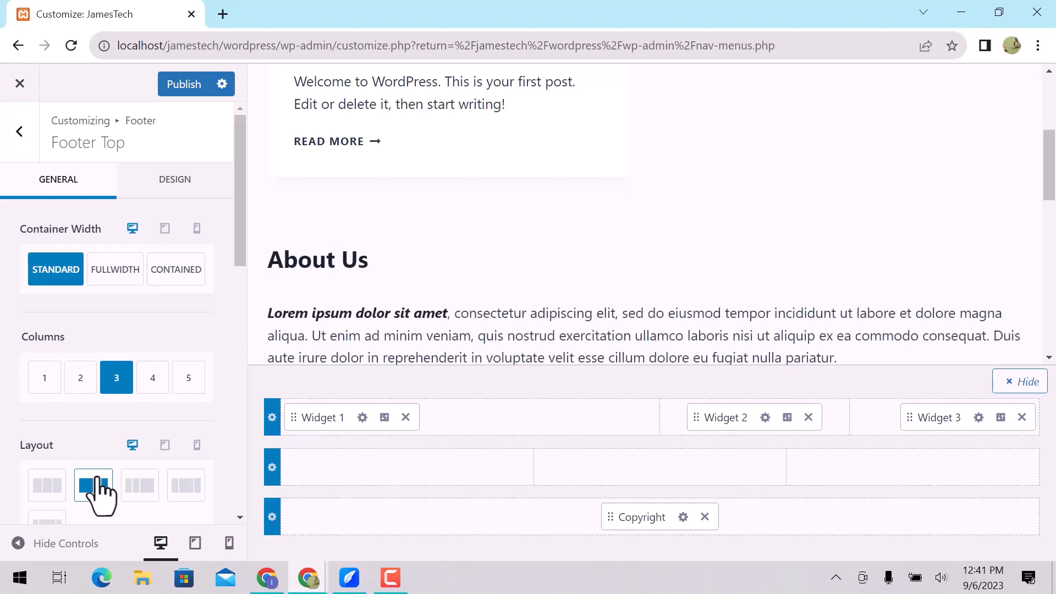
{"action": "left_click", "coordinate": [39, 543]}
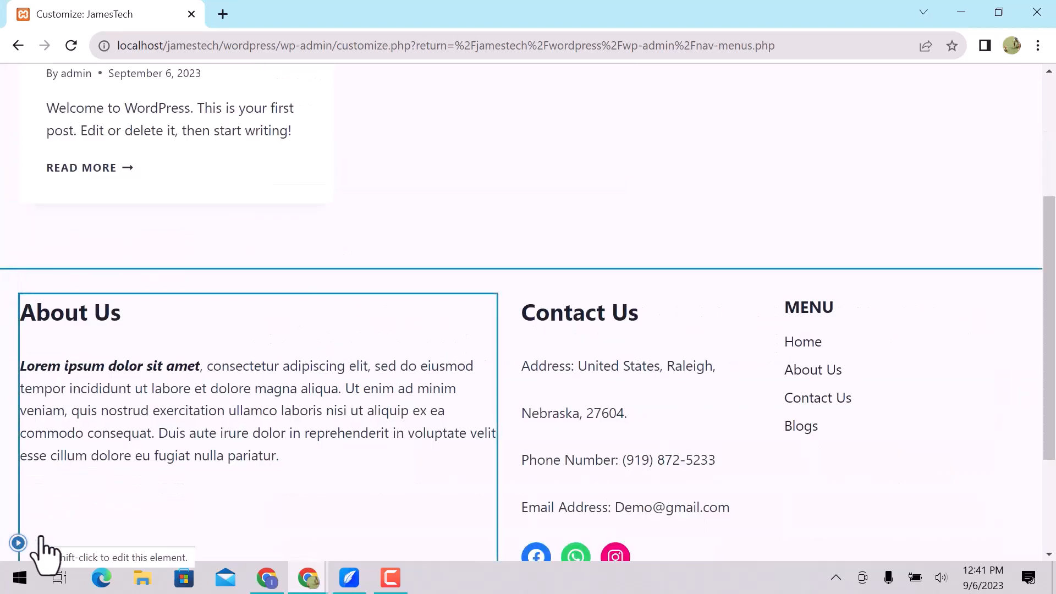
{"action": "left_click", "coordinate": [19, 545]}
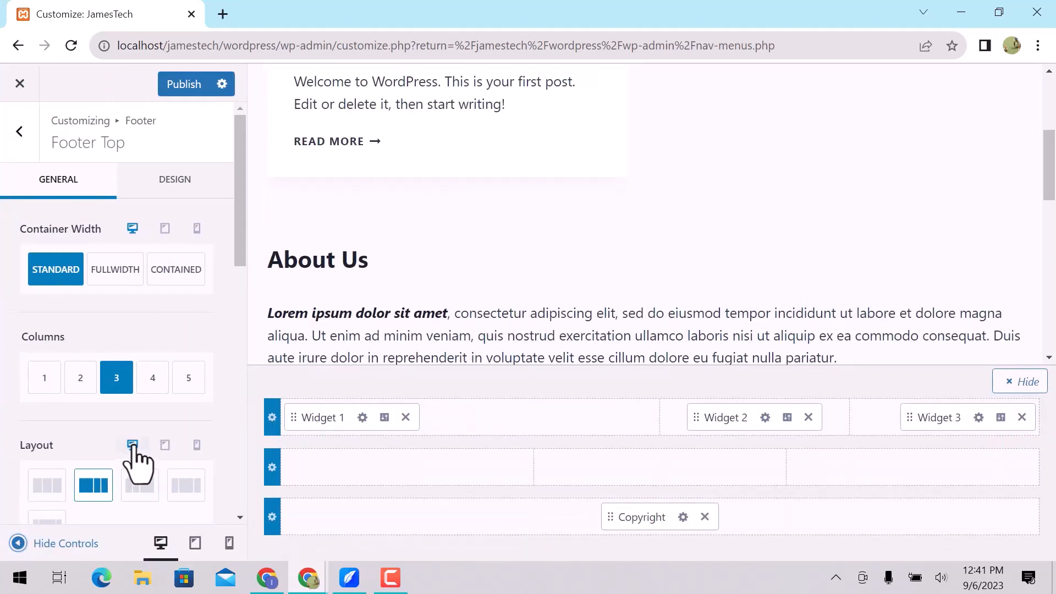
Set the footer top row's column spacing, widget spacing and bottom spacing to 0 px.
{"action": "scroll", "coordinate": [140, 461], "scroll_direction": "down", "scroll_amount": 7}
{"action": "scroll", "coordinate": [147, 456], "scroll_direction": "down", "scroll_amount": 1}
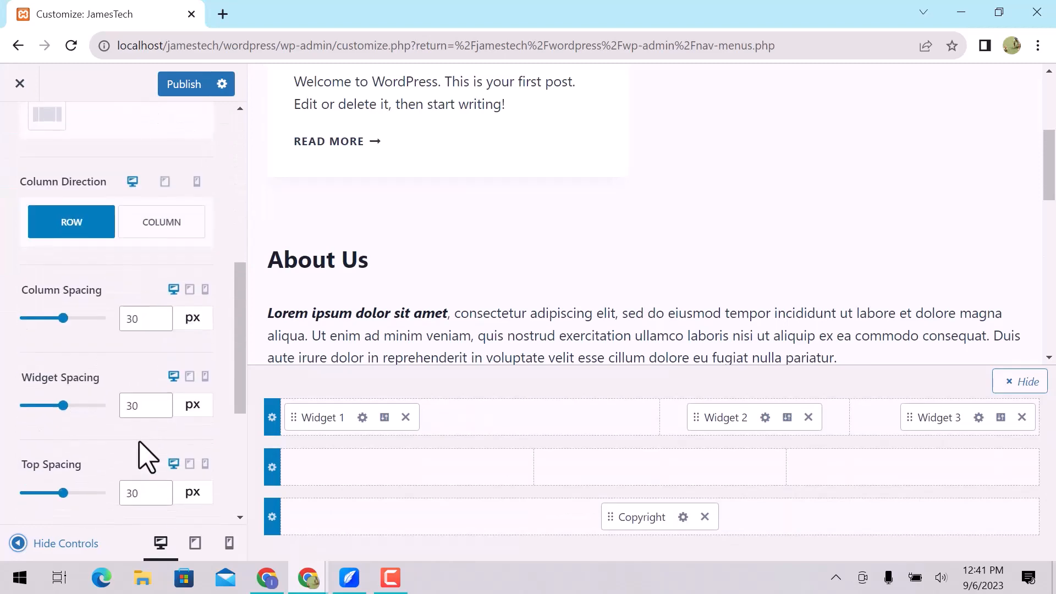
{"action": "left_click_drag", "start_coordinate": [62, 318], "coordinate": [20, 318]}
{"action": "scroll", "coordinate": [396, 292], "scroll_direction": "down", "scroll_amount": 5}
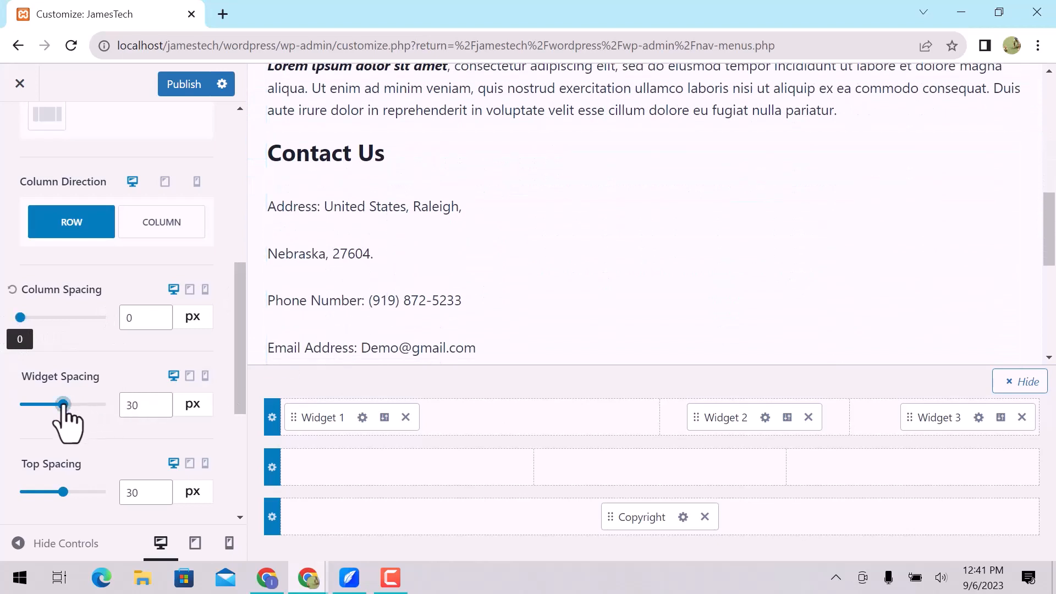
{"action": "left_click_drag", "start_coordinate": [63, 404], "coordinate": [20, 405]}
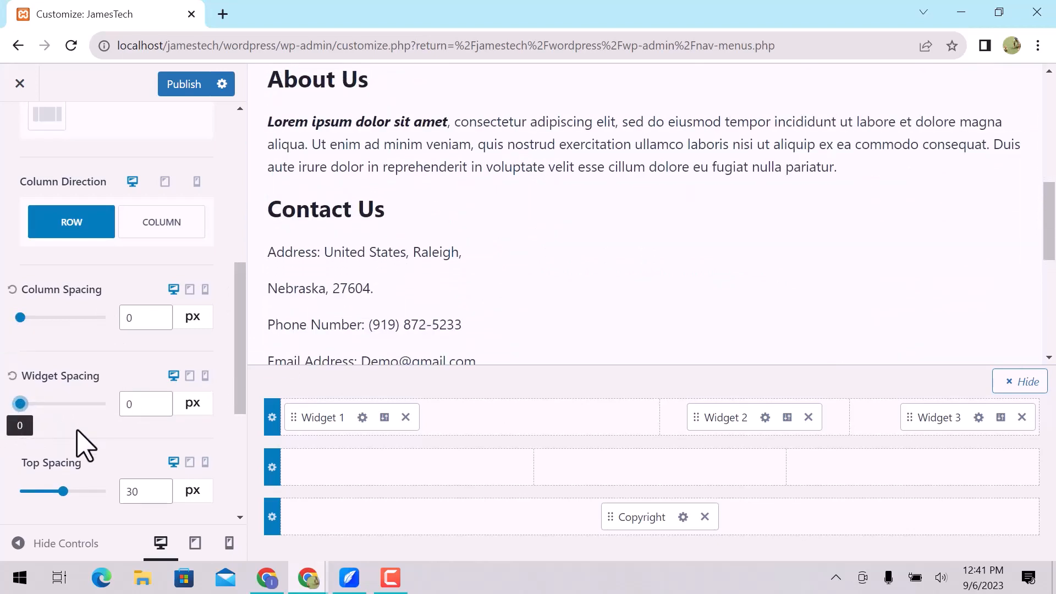
{"action": "scroll", "coordinate": [82, 443], "scroll_direction": "down", "scroll_amount": 3}
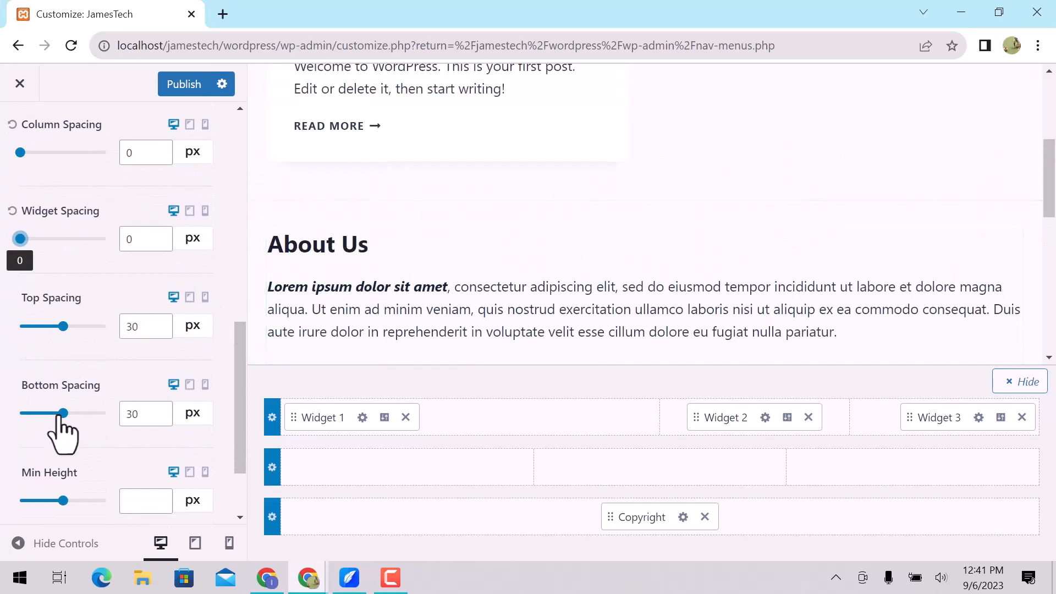
{"action": "left_click_drag", "start_coordinate": [63, 416], "coordinate": [18, 415]}
{"action": "scroll", "coordinate": [101, 452], "scroll_direction": "down", "scroll_amount": 2}
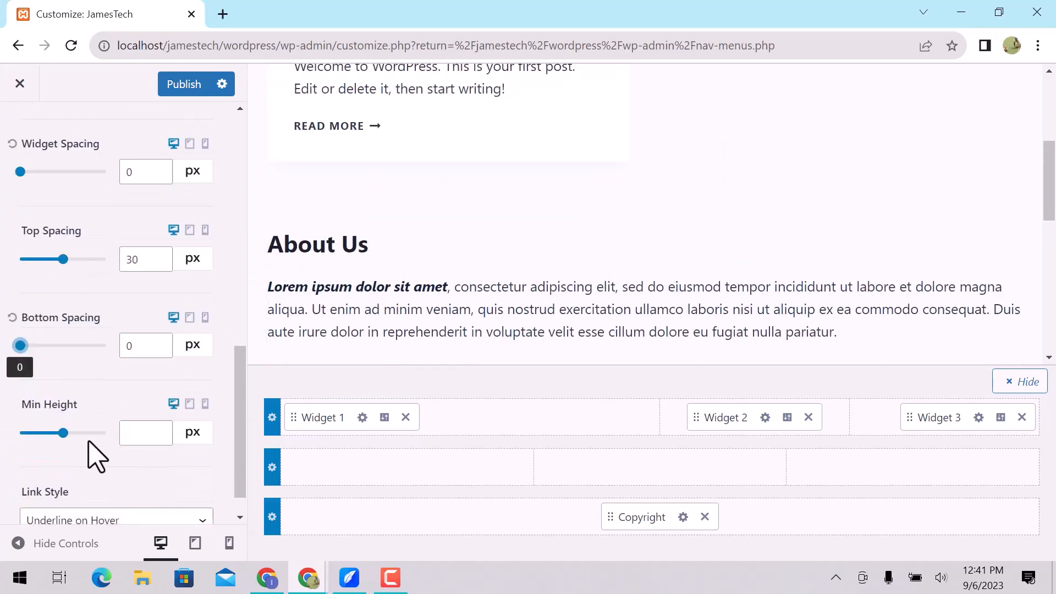
Examine the lower end of the footer preview and the Link Style choices for the top row.
{"action": "scroll", "coordinate": [455, 271], "scroll_direction": "down", "scroll_amount": 5}
{"action": "scroll", "coordinate": [455, 271], "scroll_direction": "down", "scroll_amount": 3}
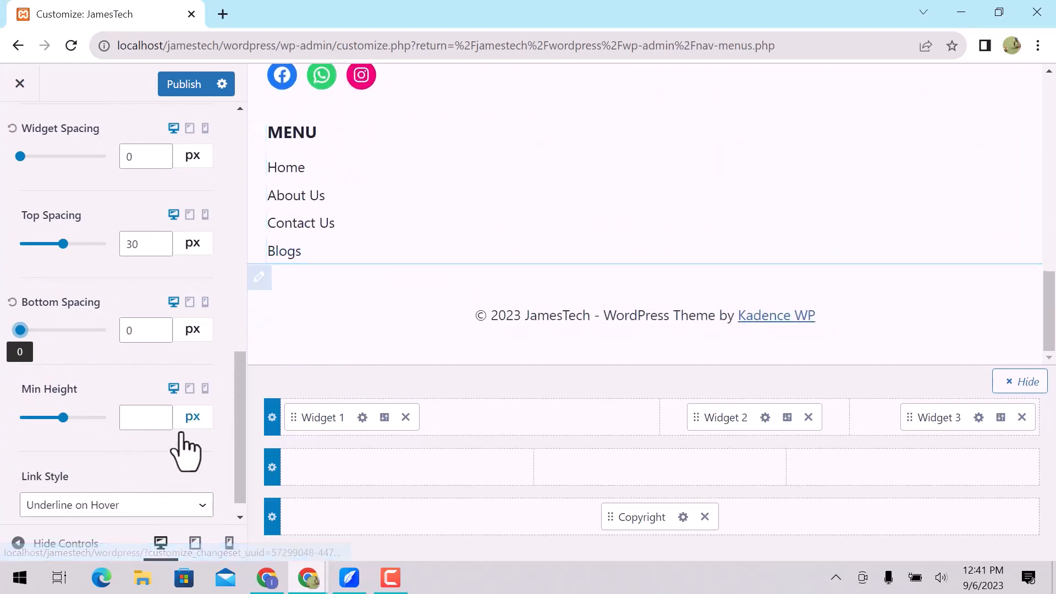
{"action": "scroll", "coordinate": [130, 495], "scroll_direction": "down", "scroll_amount": 1}
{"action": "left_click", "coordinate": [122, 484]}
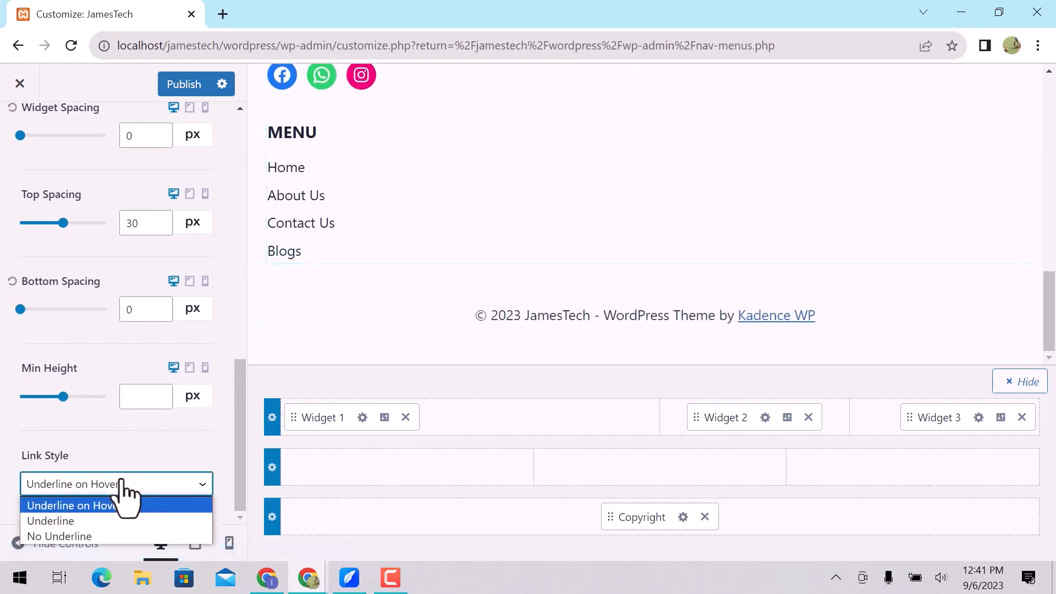
{"action": "left_click", "coordinate": [122, 483]}
{"action": "scroll", "coordinate": [132, 447], "scroll_direction": "up", "scroll_amount": 10}
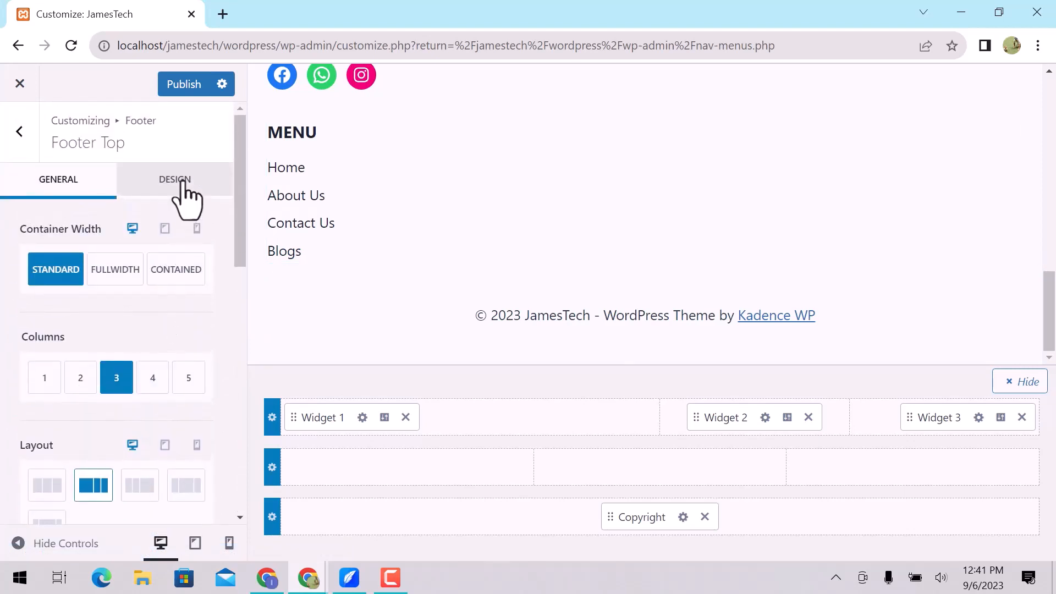
Give the footer's top row a solid light gray background and check it in the full-width preview.
{"action": "left_click", "coordinate": [184, 181]}
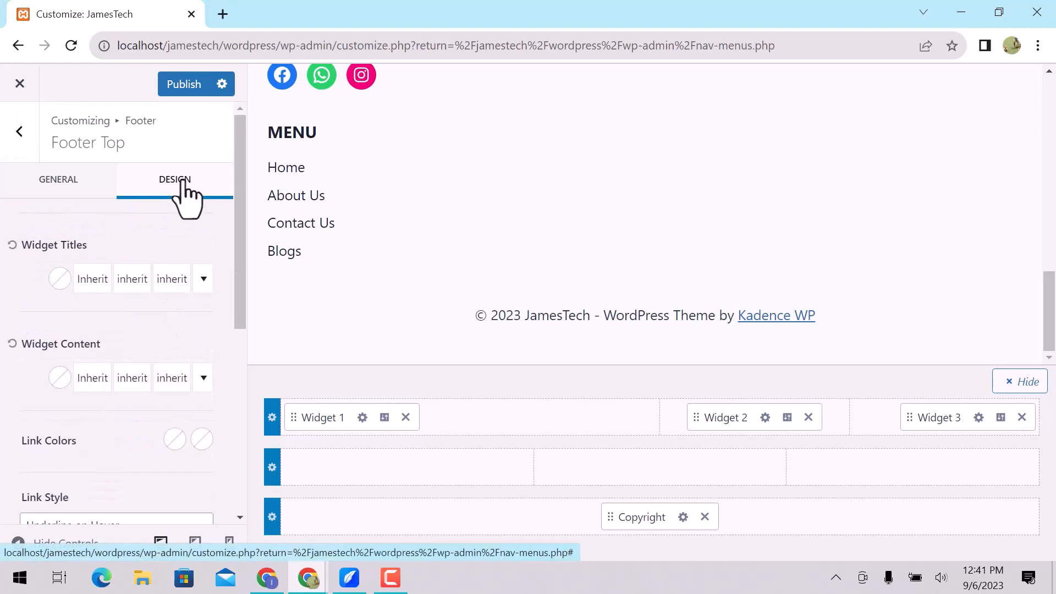
{"action": "scroll", "coordinate": [85, 331], "scroll_direction": "down", "scroll_amount": 1}
{"action": "scroll", "coordinate": [91, 345], "scroll_direction": "down", "scroll_amount": 3}
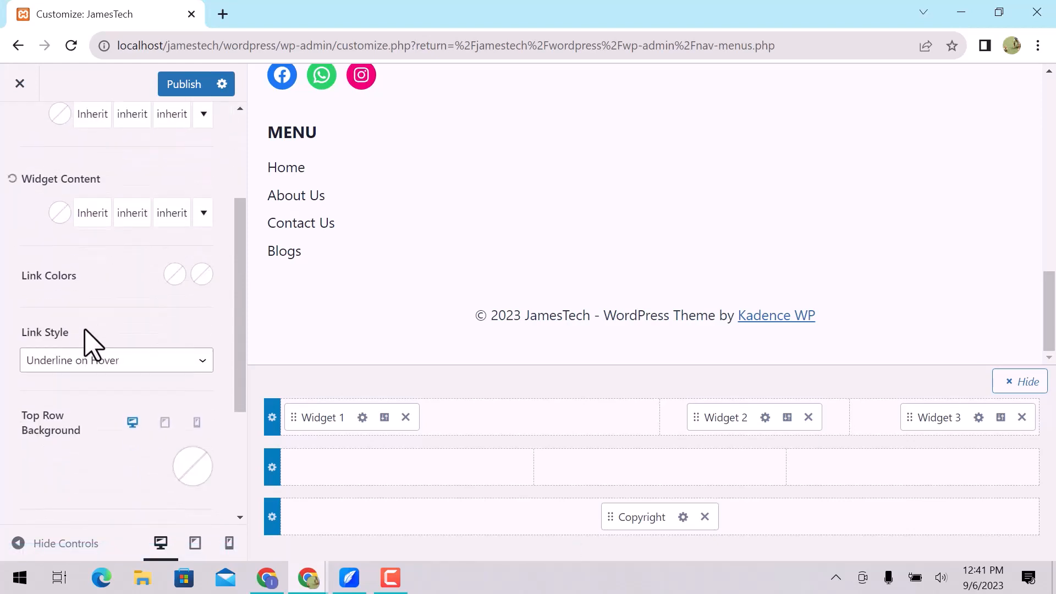
{"action": "scroll", "coordinate": [90, 345], "scroll_direction": "down", "scroll_amount": 3}
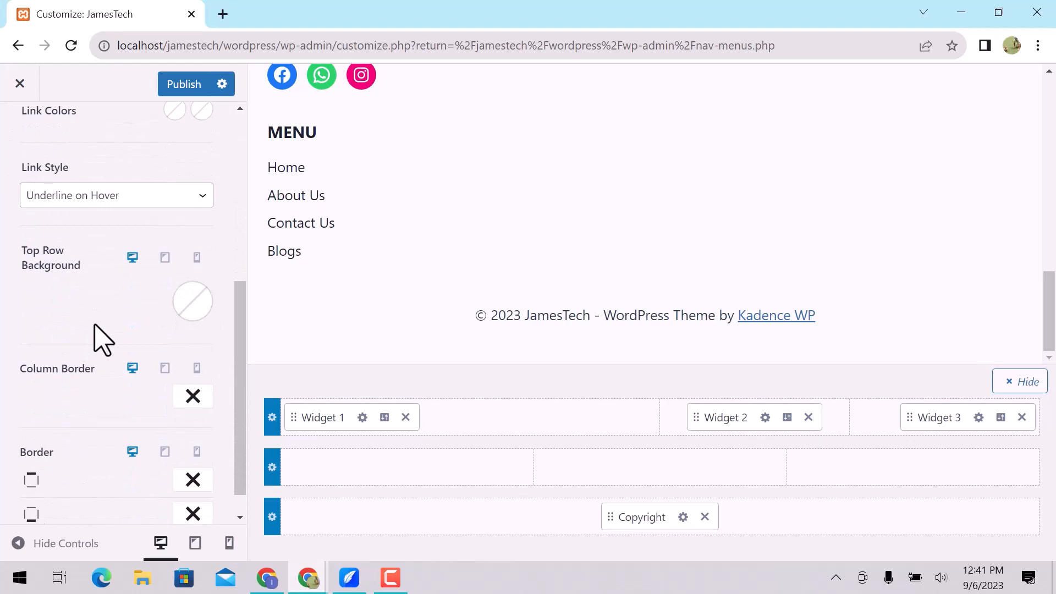
{"action": "left_click", "coordinate": [189, 303]}
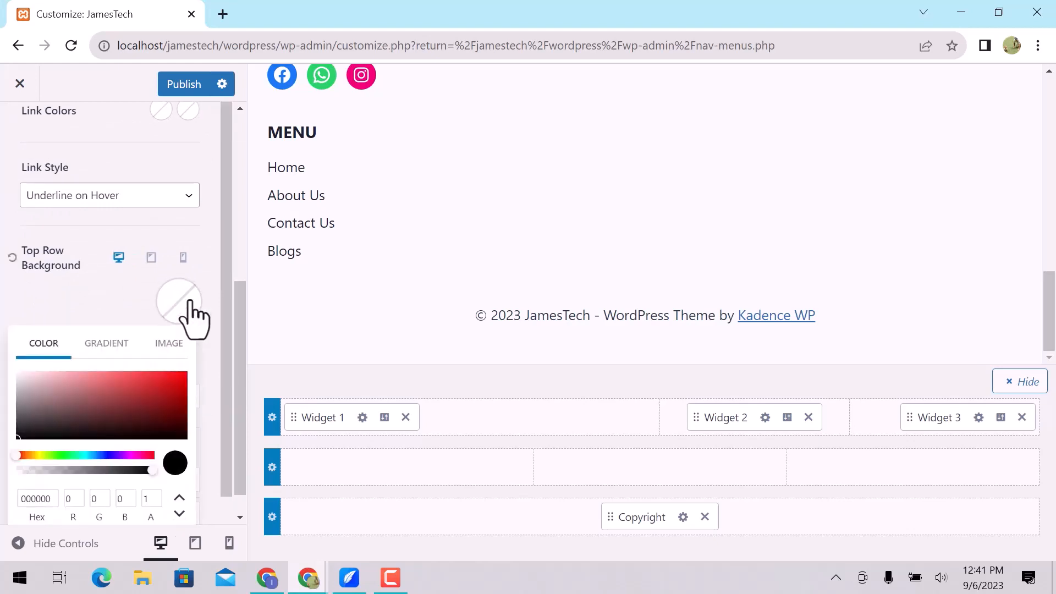
{"action": "left_click", "coordinate": [17, 384]}
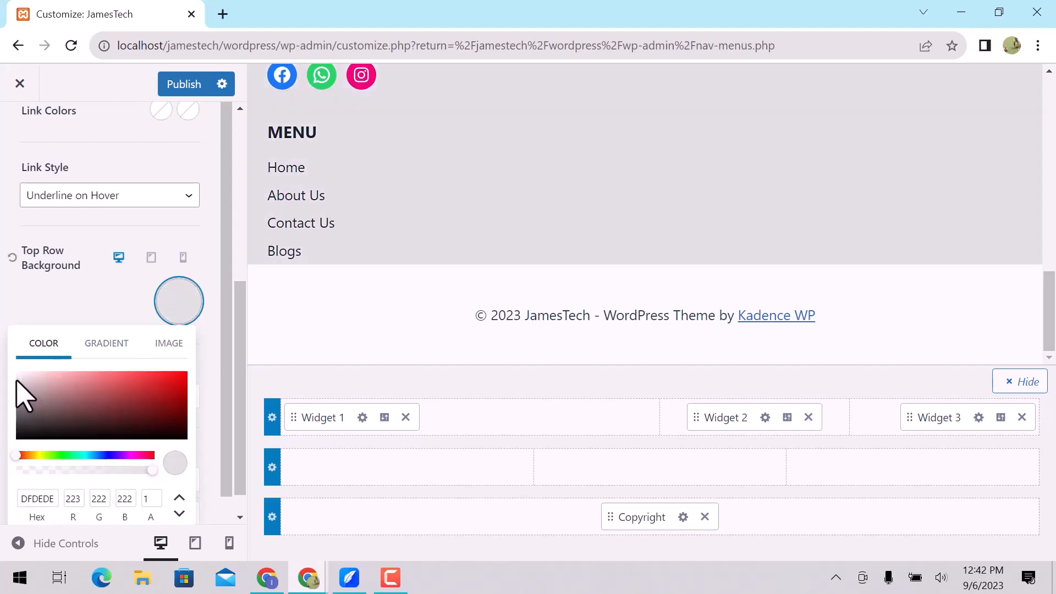
{"action": "left_click", "coordinate": [18, 543]}
{"action": "left_click", "coordinate": [17, 553]}
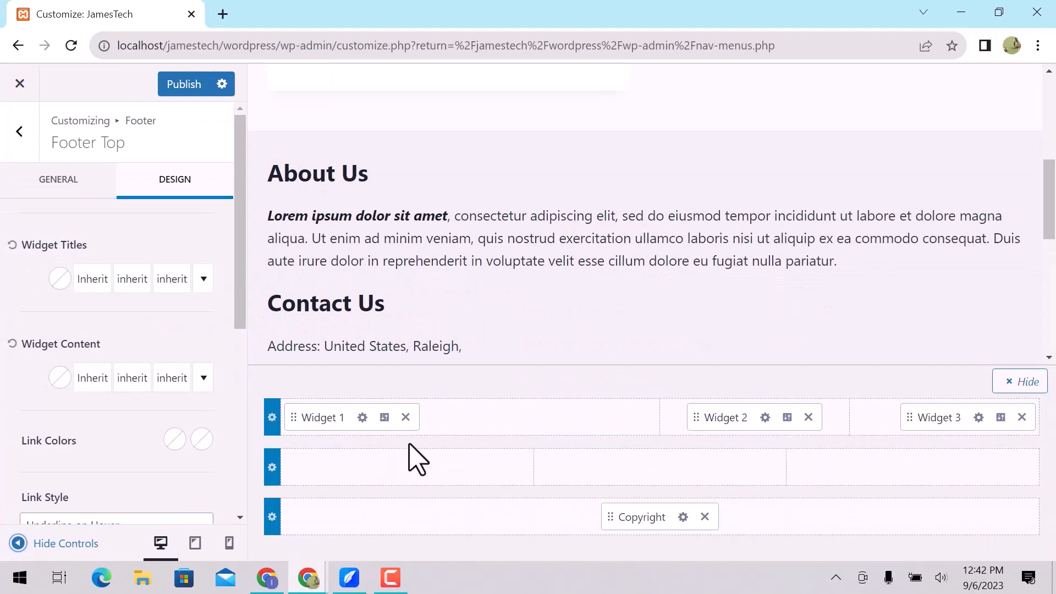
Open the bottom row's Copyright element and replace the word year inside its placeholder braces with 2023.
{"action": "left_click", "coordinate": [448, 468]}
{"action": "left_click", "coordinate": [648, 516]}
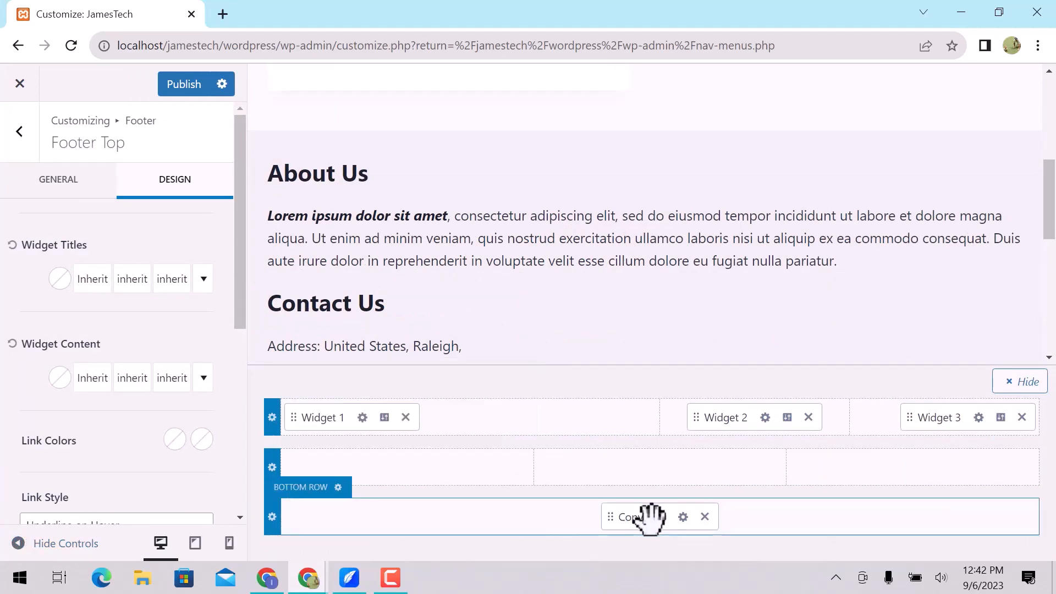
{"action": "left_click", "coordinate": [680, 525]}
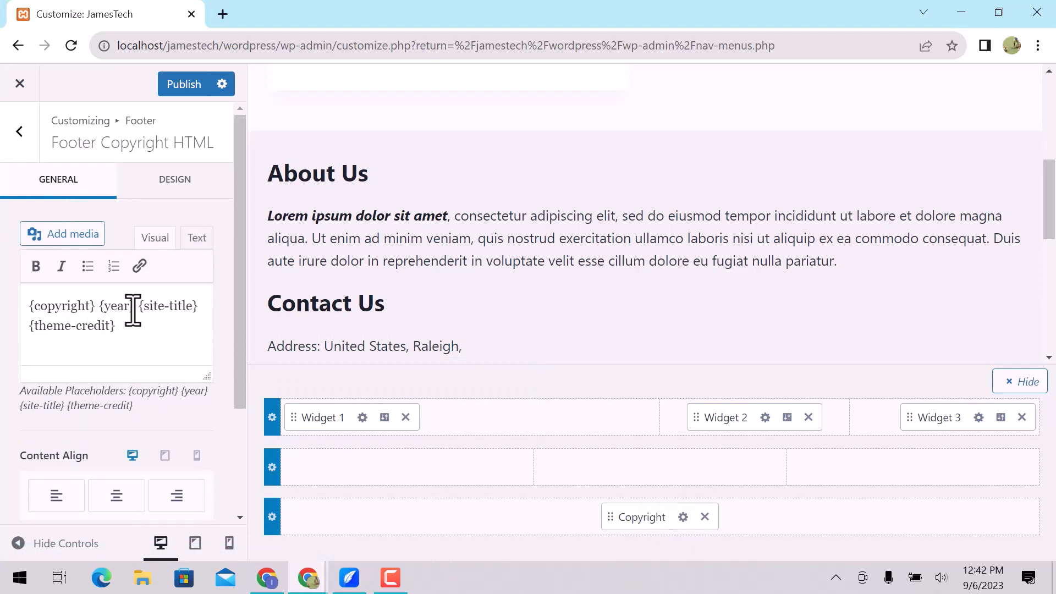
{"action": "left_click_drag", "start_coordinate": [134, 311], "coordinate": [117, 313]}
{"action": "key", "text": "BackSpace"}
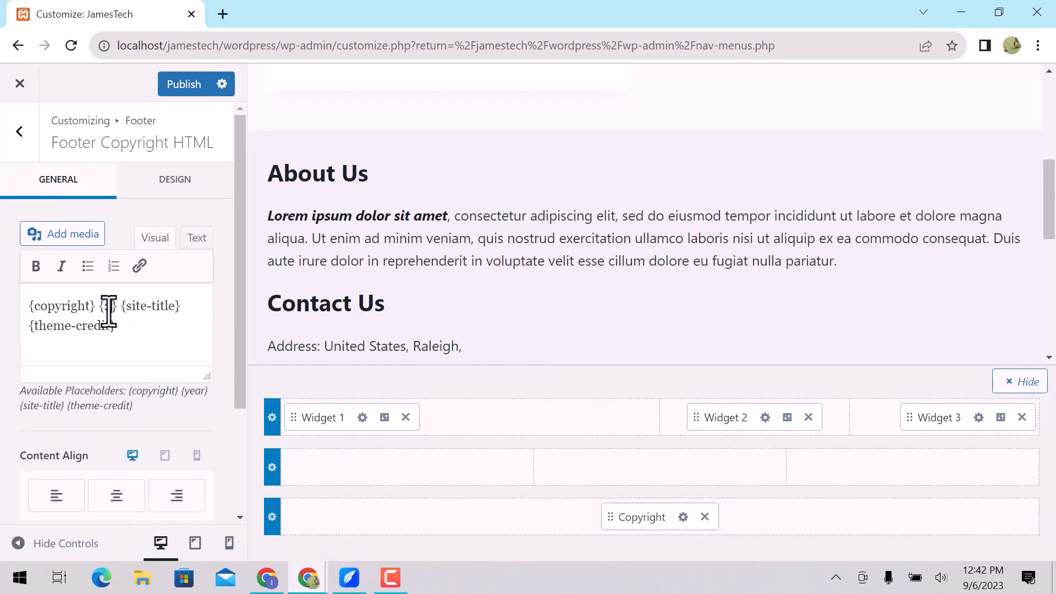
{"action": "type", "text": "2023"}
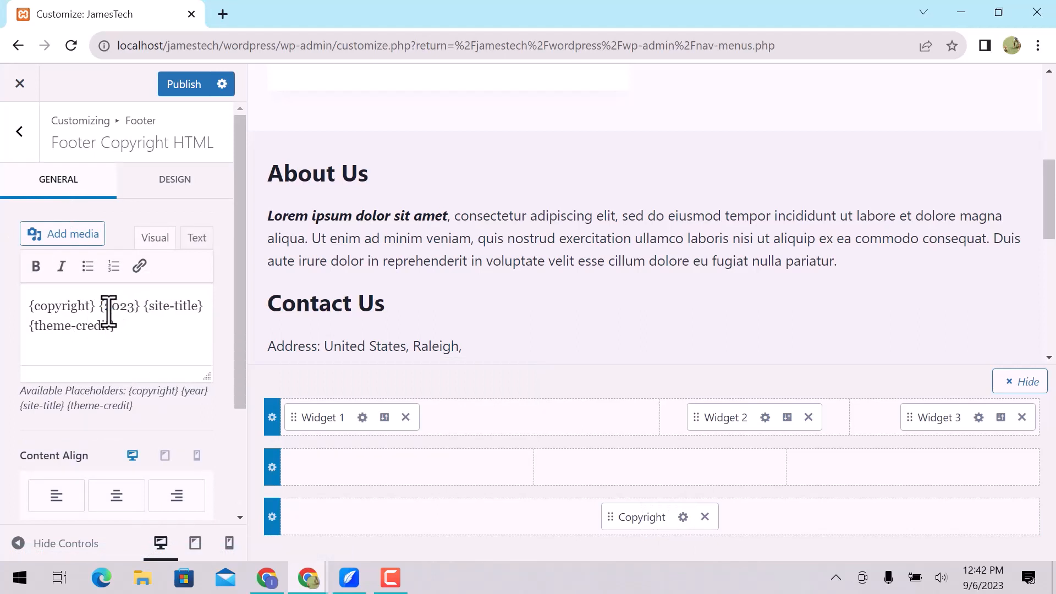
Replace site-title in the copyright text with JamesTech, delete the {theme-credit} placeholder, and check the line in the preview.
{"action": "left_click_drag", "start_coordinate": [149, 306], "coordinate": [185, 310]}
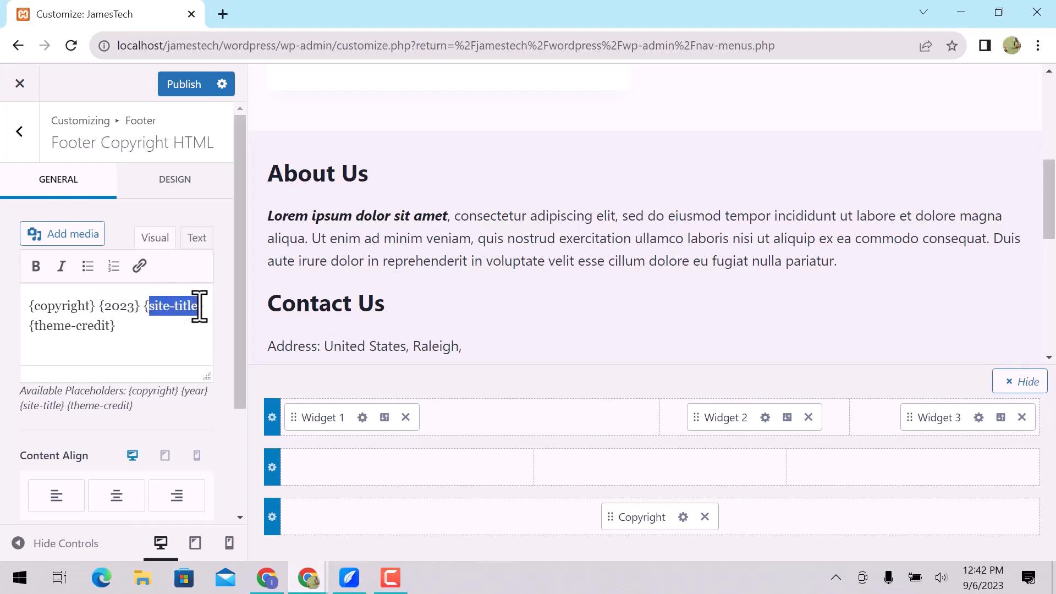
{"action": "type", "text": "Jame"}
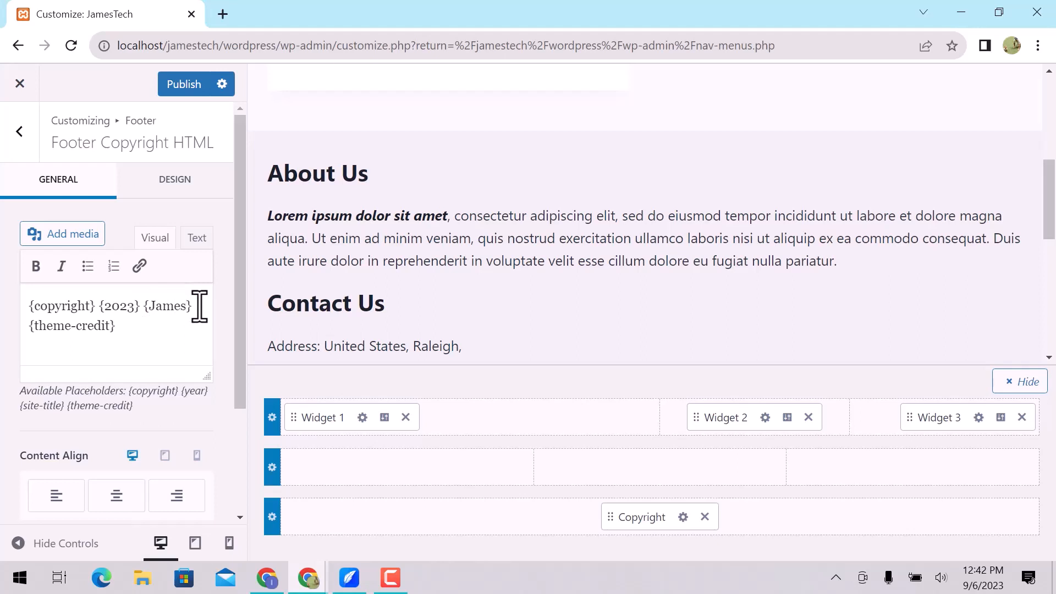
{"action": "type", "text": "sTech"}
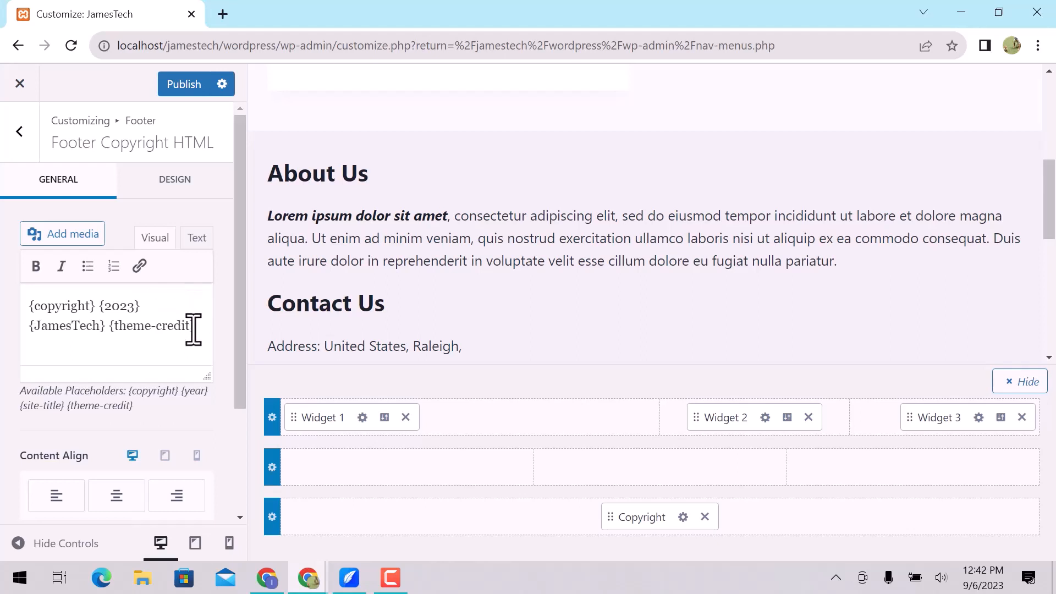
{"action": "left_click_drag", "start_coordinate": [195, 328], "coordinate": [117, 328]}
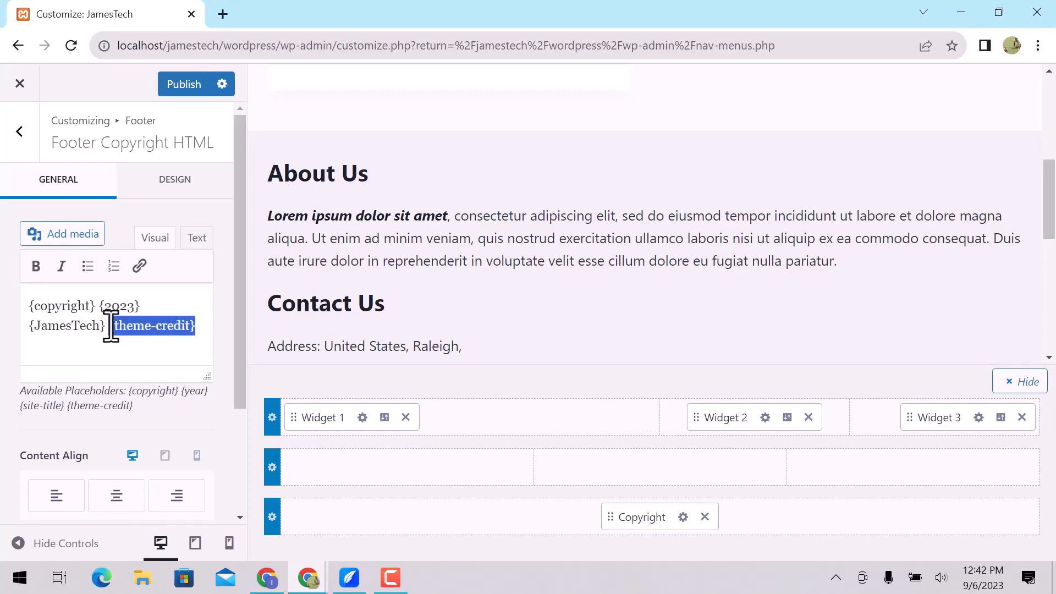
{"action": "key", "text": "BackSpace"}
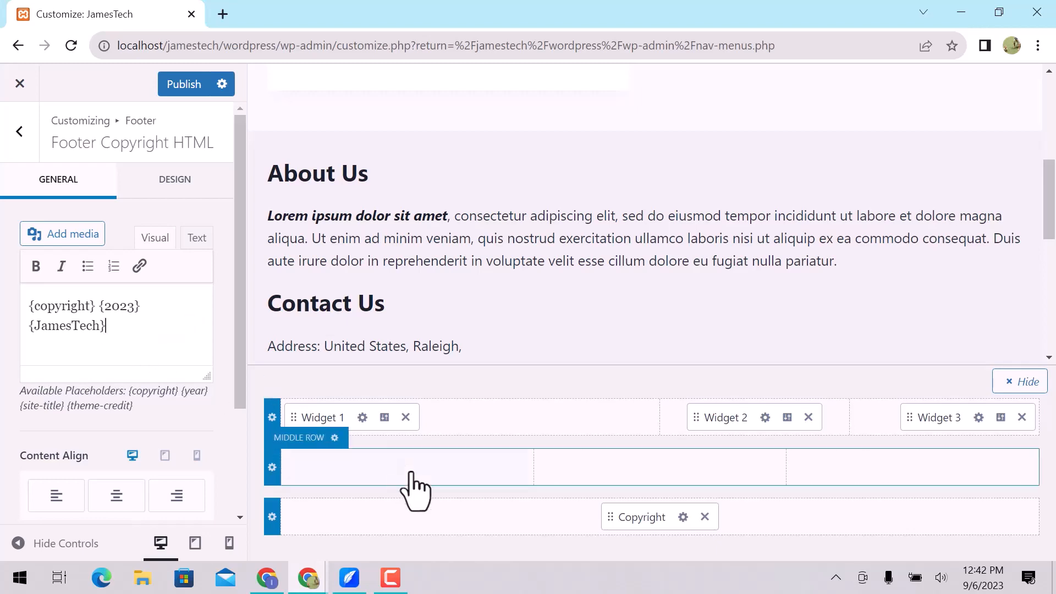
{"action": "scroll", "coordinate": [608, 323], "scroll_direction": "down", "scroll_amount": 5}
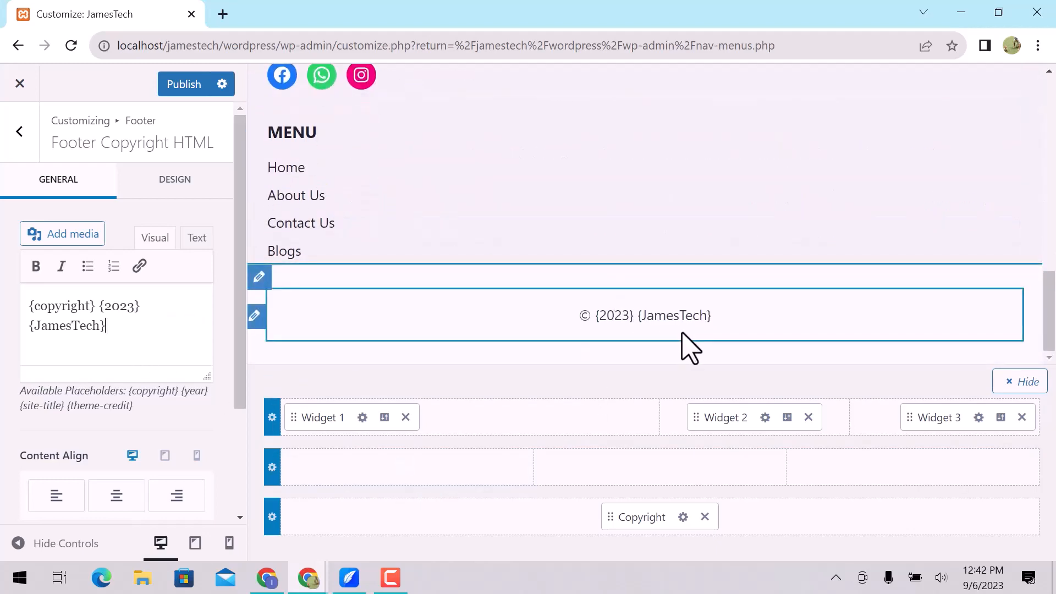